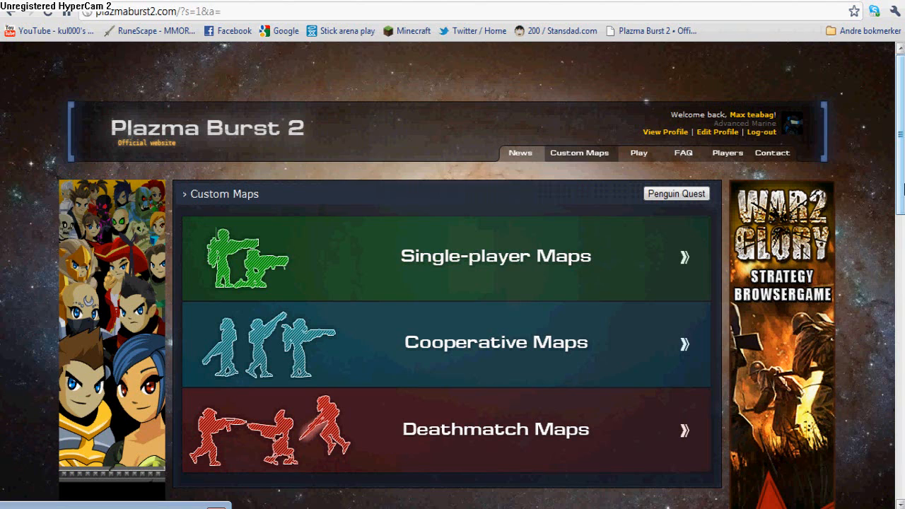
Step: Create a new custom map with the map ID "tutorial"
drag(903, 187, 858, 434)
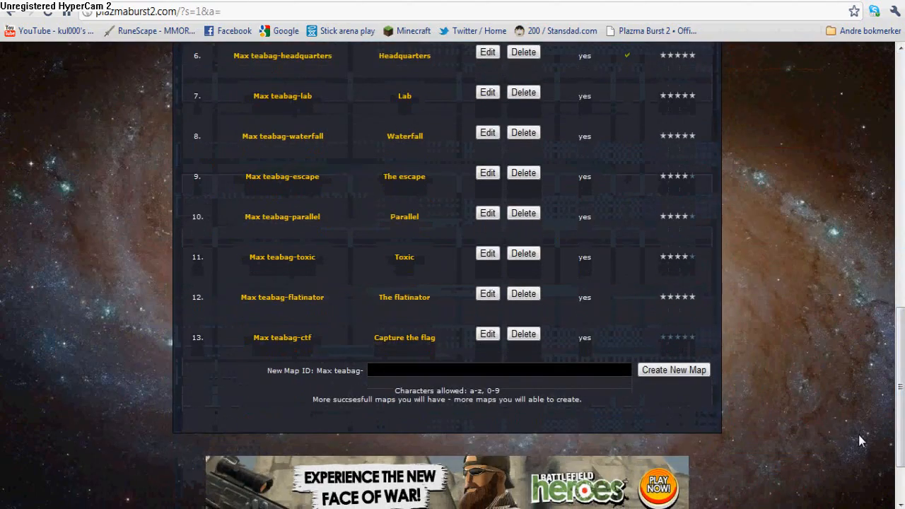
click(503, 368)
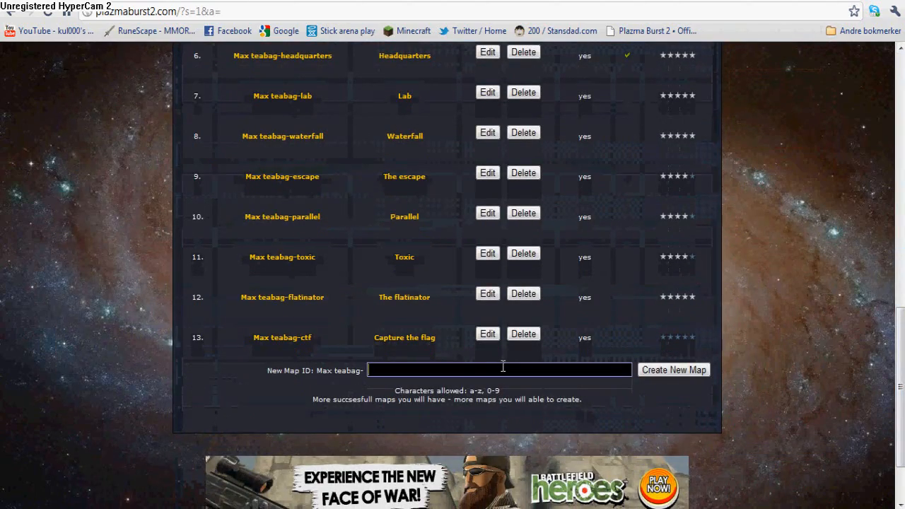
scroll(502, 368, up, 10)
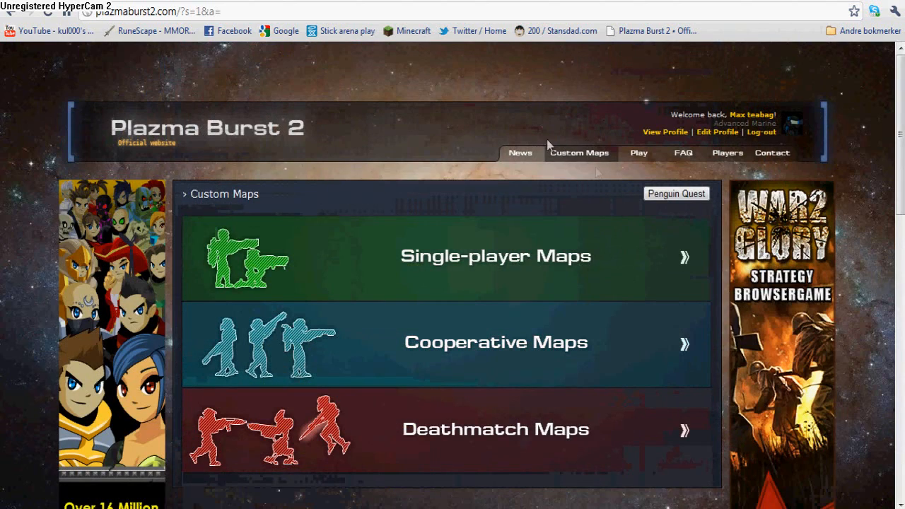
scroll(595, 167, down, 10)
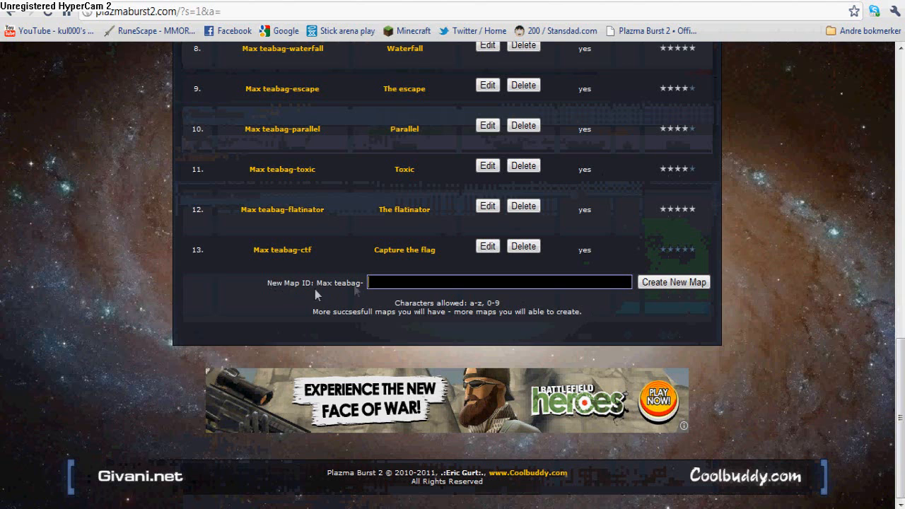
click(384, 279)
click(351, 313)
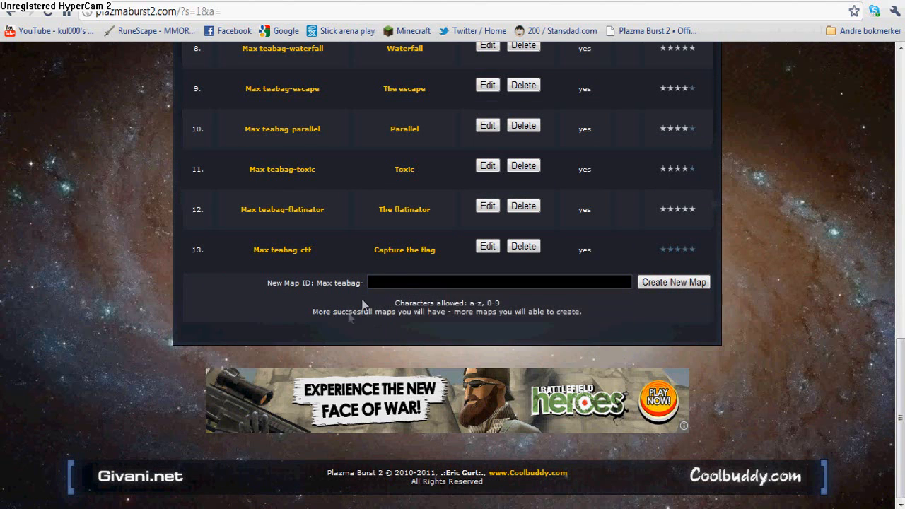
click(401, 281)
text(tu)
key(Down)
key(Return)
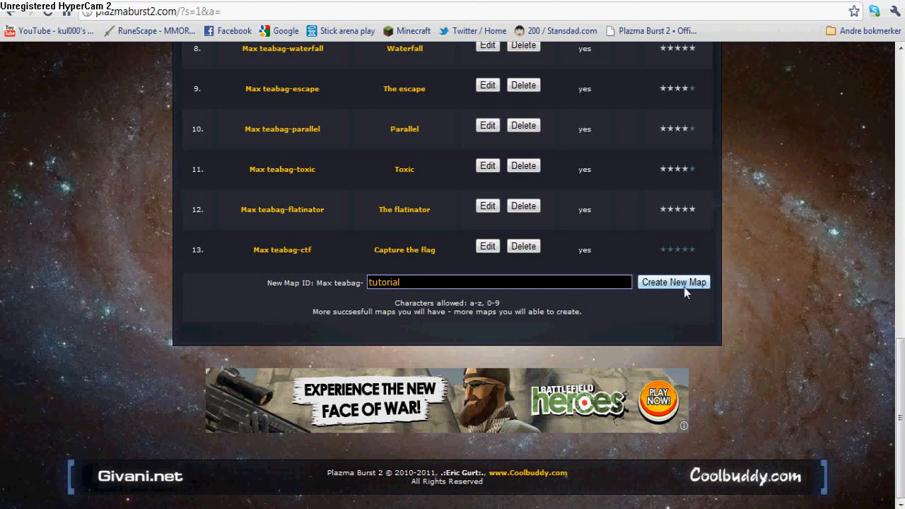
click(684, 287)
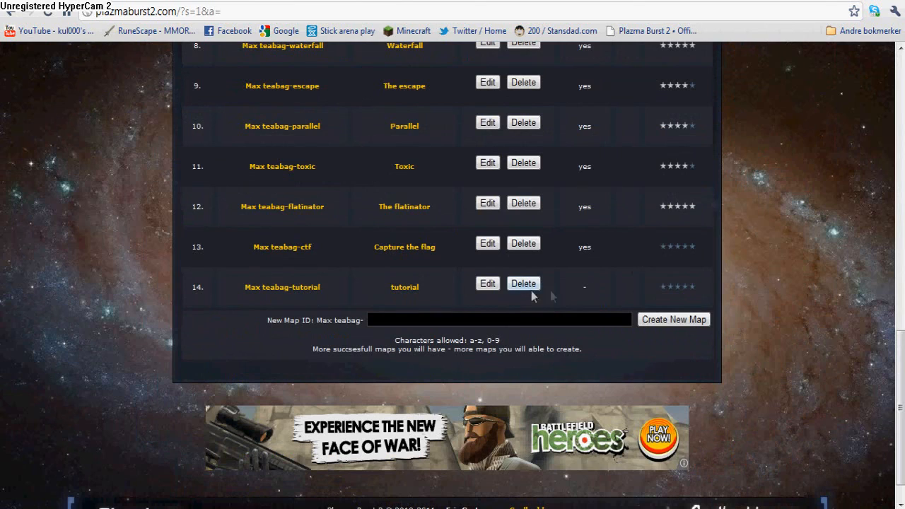
Step: Open the new tutorial map for editing and capitalize its map name as "Tutorial"
click(490, 285)
scroll(489, 283, down, 2)
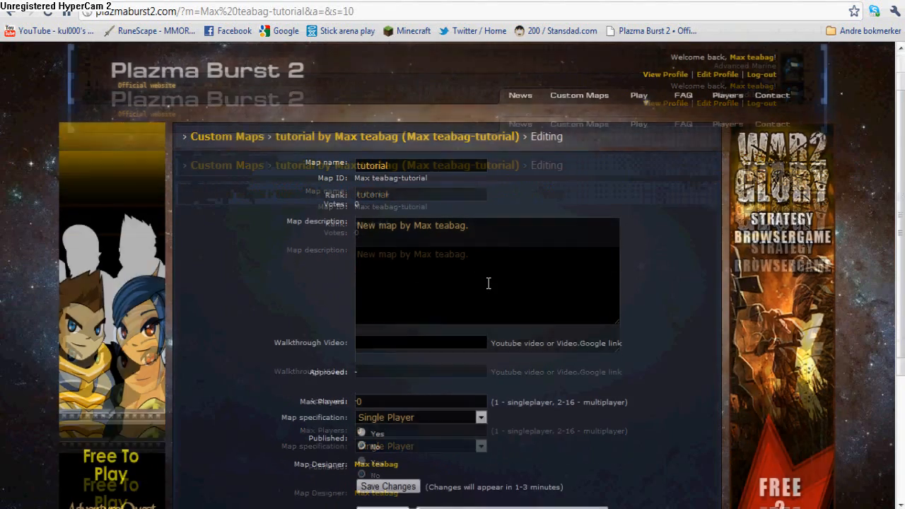
click(358, 165)
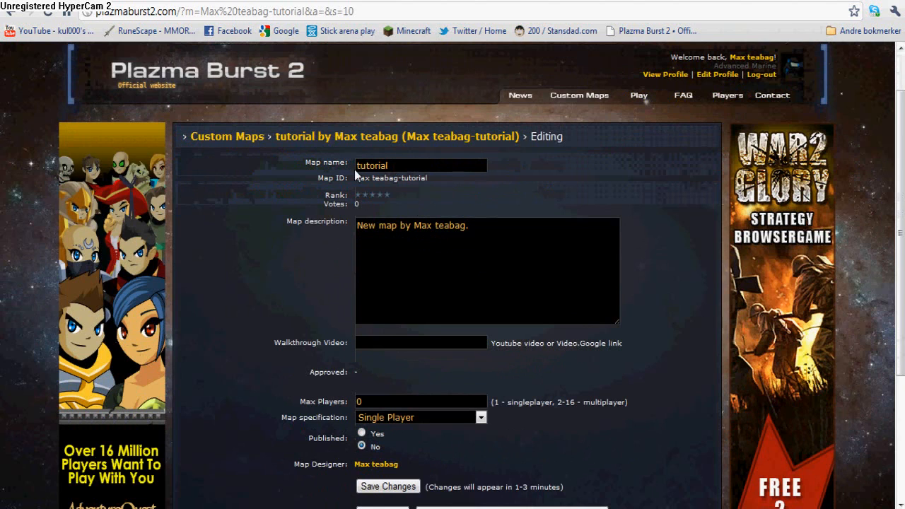
key(Delete)
text(T)
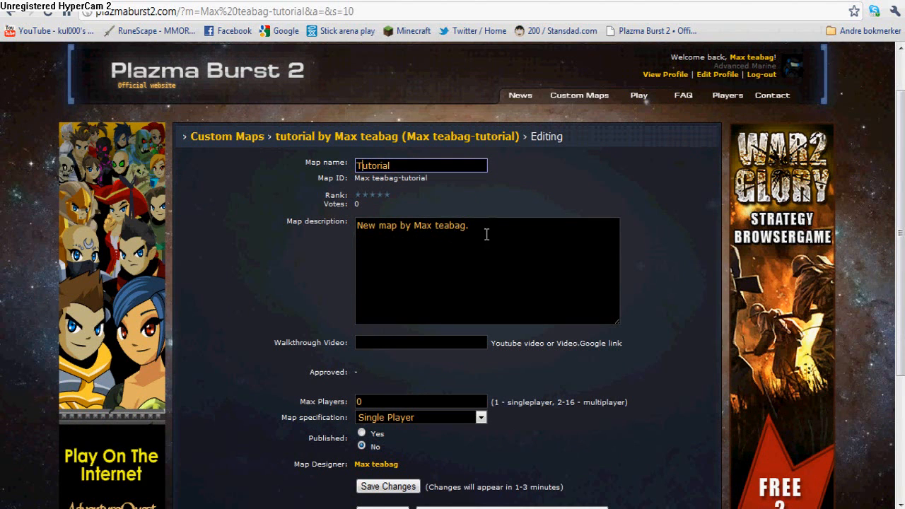
Step: Replace the map description with "Tutorial for video."
drag(485, 234, 326, 229)
text(Tutorial for video..)
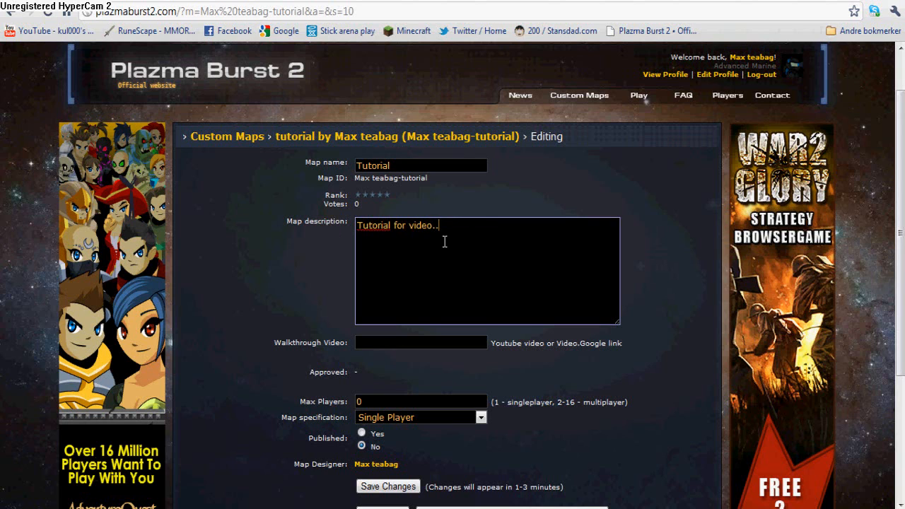
key(BackSpace)
Step: Set the map specification to Multiplayer Deathmatch and the maximum players to 4
click(415, 419)
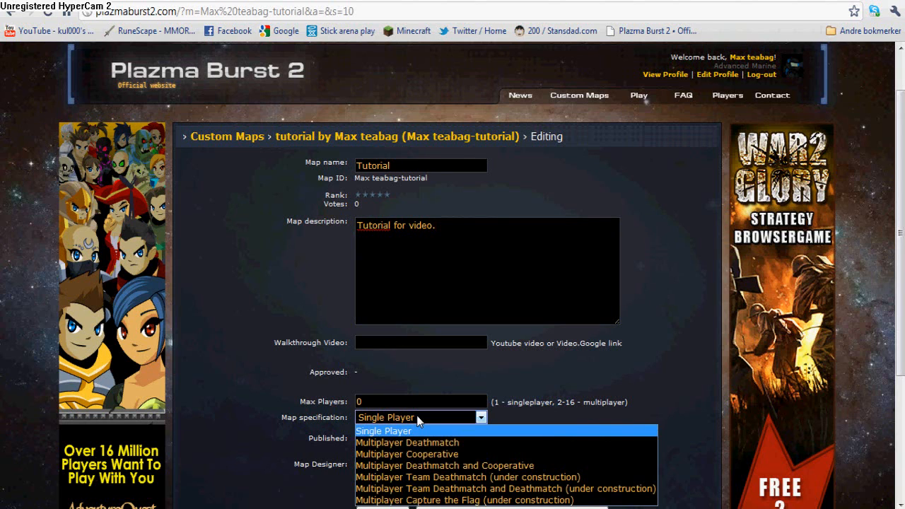
click(431, 441)
click(312, 403)
text(4)
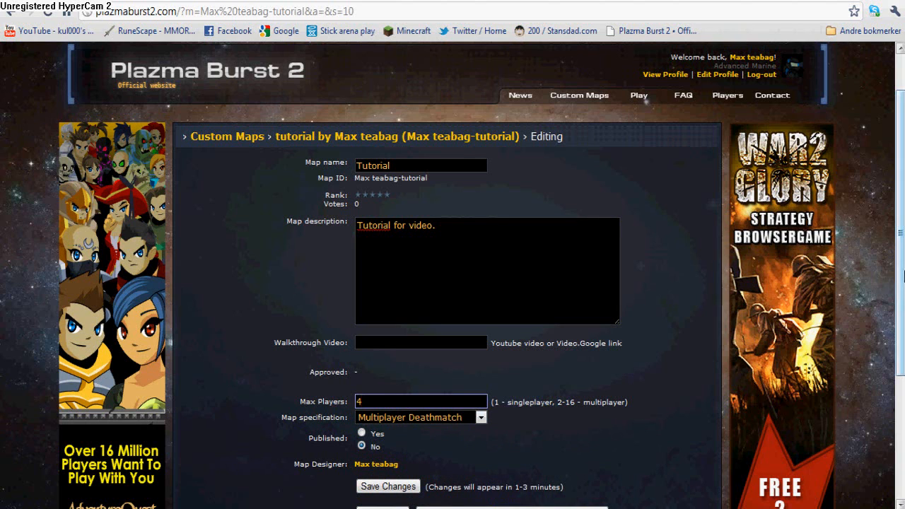
Step: Open the map in the level editor and draw a floor box from x -400 to +300 and y 0 to +100
scroll(883, 339, down, 3)
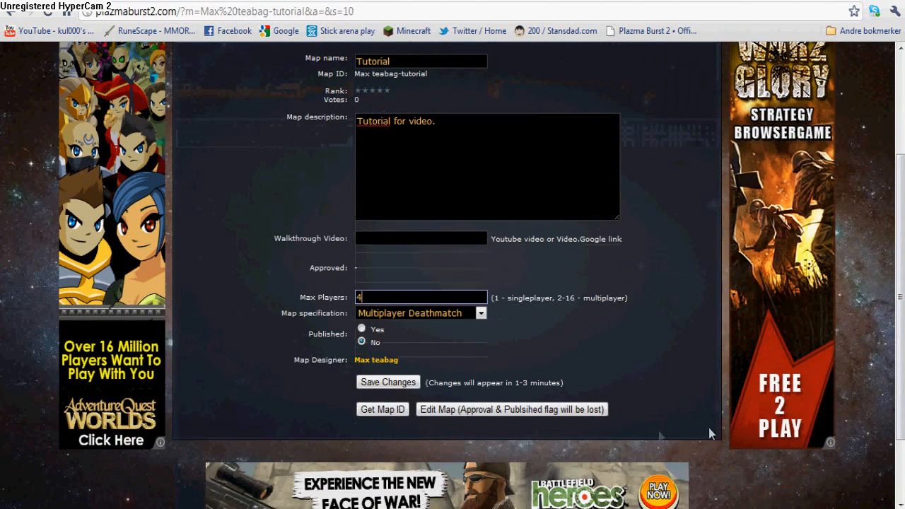
click(450, 412)
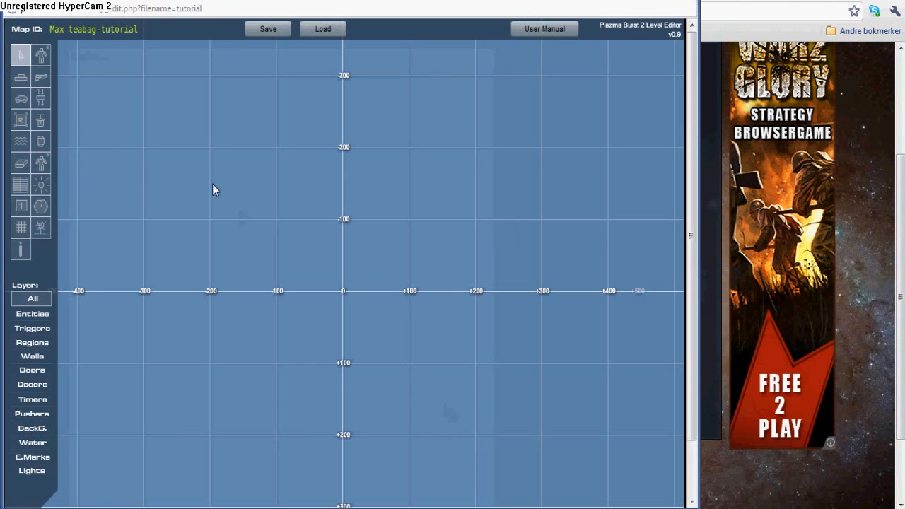
drag(213, 189, 305, 199)
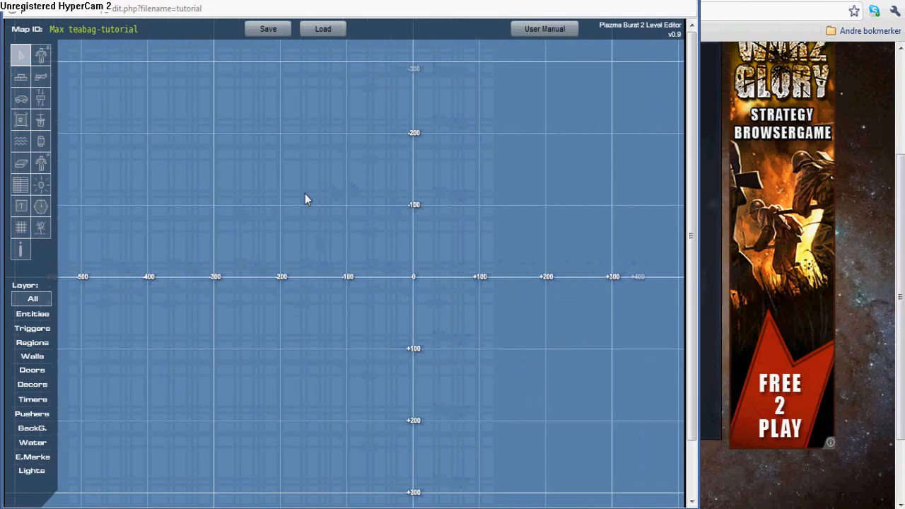
click(27, 81)
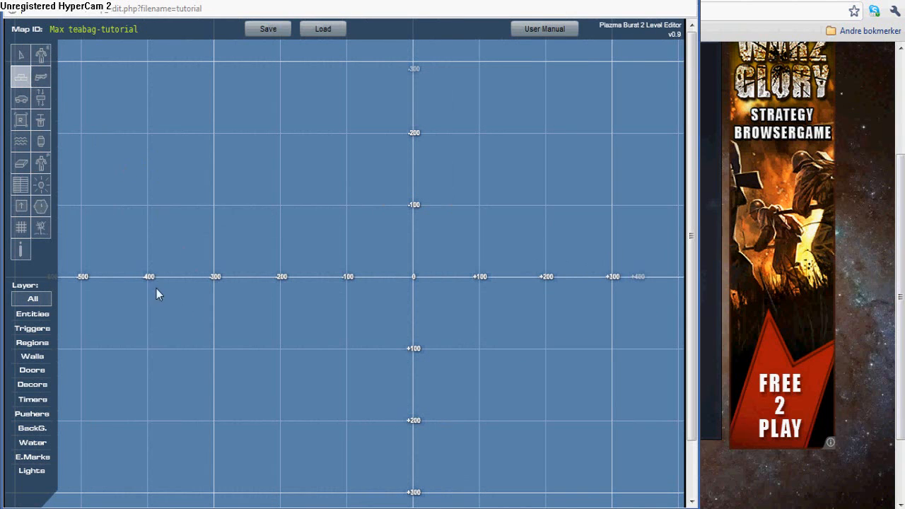
drag(149, 277, 614, 356)
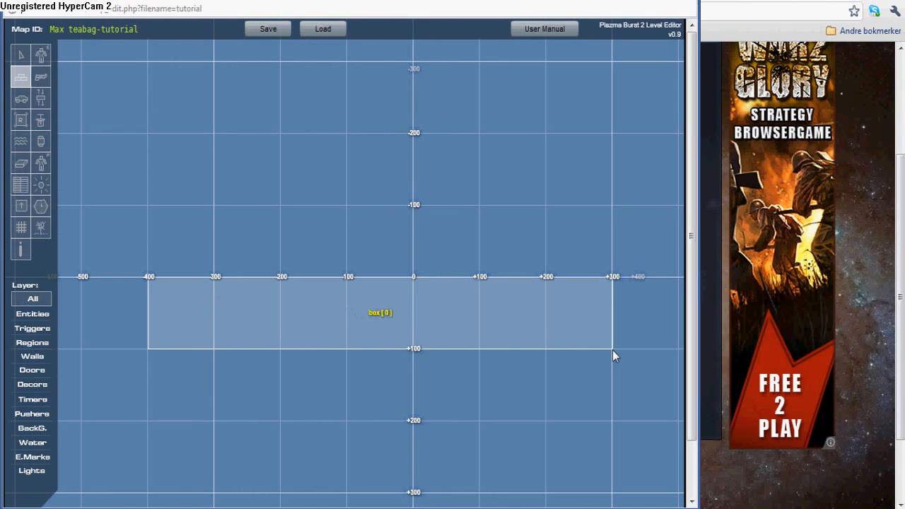
Step: Extend the floor box's right end to x +400
click(23, 55)
drag(575, 251, 443, 252)
drag(478, 313, 544, 280)
drag(247, 244, 375, 253)
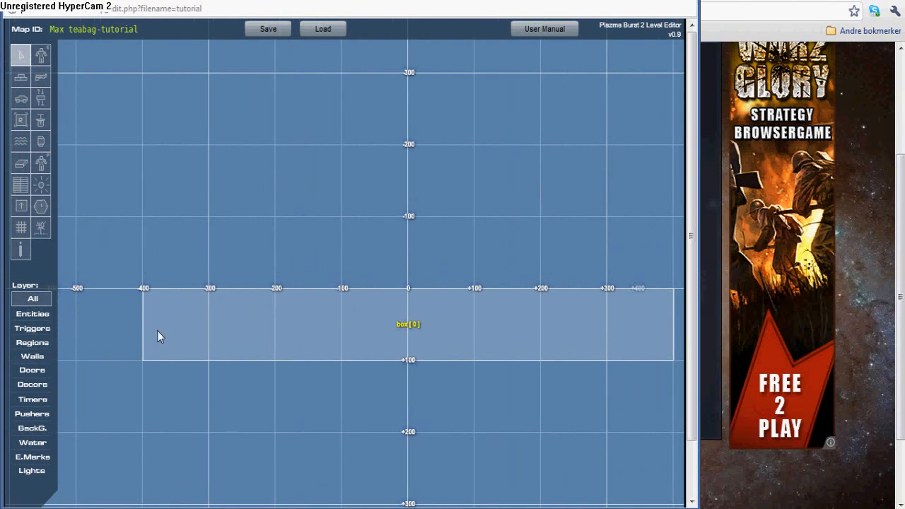
Step: Draw a vertical wall box from x -600 to -500, reaching from y +100 up to y -400
drag(112, 233, 266, 246)
click(20, 76)
drag(167, 374, 230, 55)
click(20, 54)
drag(96, 93, 86, 211)
drag(203, 170, 203, 136)
Step: Duplicate the vertical wall and place the copy at the floor's right end, from x +400 to +500
drag(365, 211, 268, 206)
drag(94, 303, 319, 274)
drag(446, 270, 252, 255)
drag(111, 279, 546, 308)
drag(415, 287, 402, 375)
drag(336, 318, 700, 384)
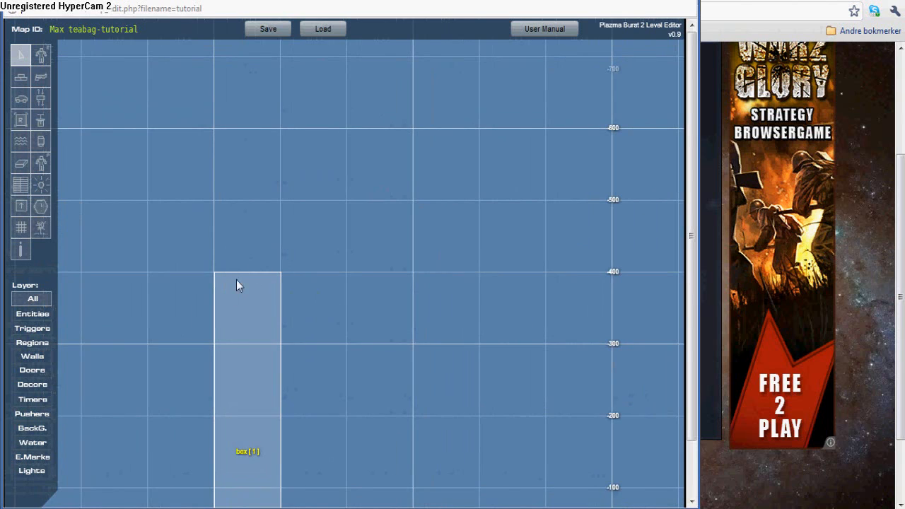
drag(404, 281, 245, 272)
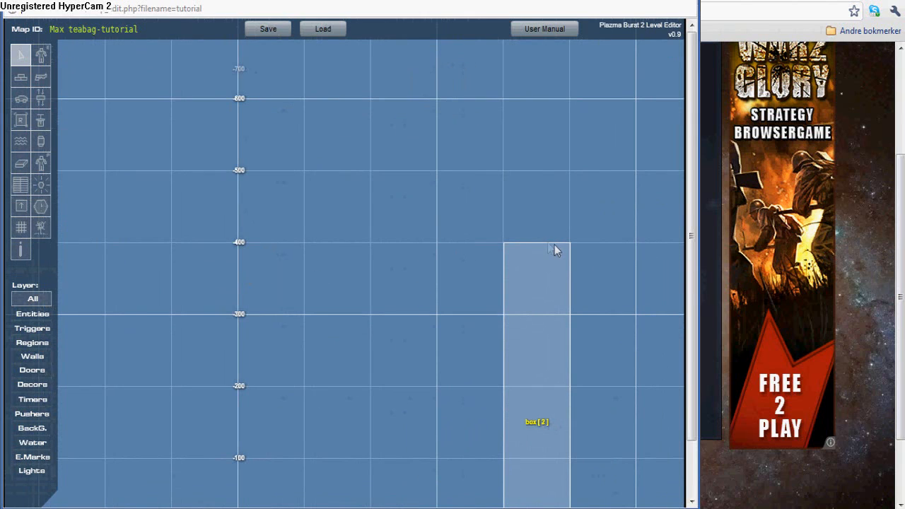
drag(396, 315, 395, 228)
drag(188, 294, 541, 314)
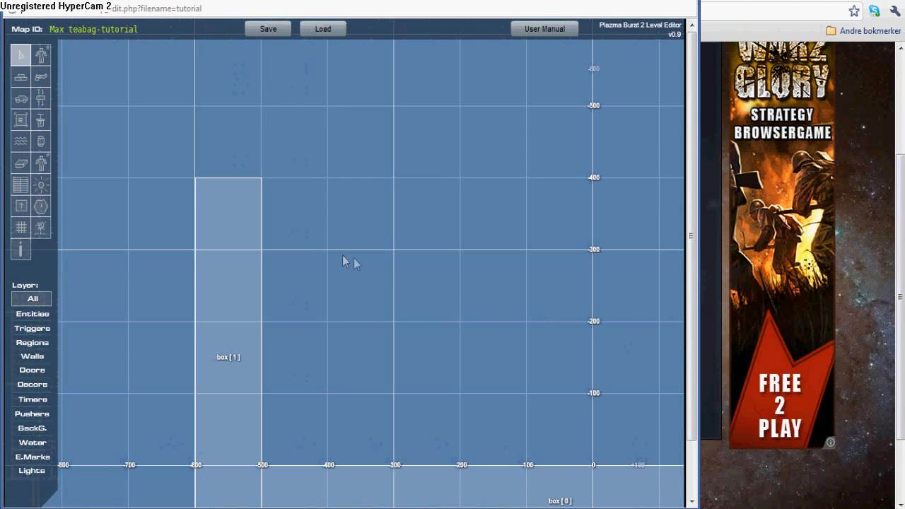
drag(350, 261, 295, 293)
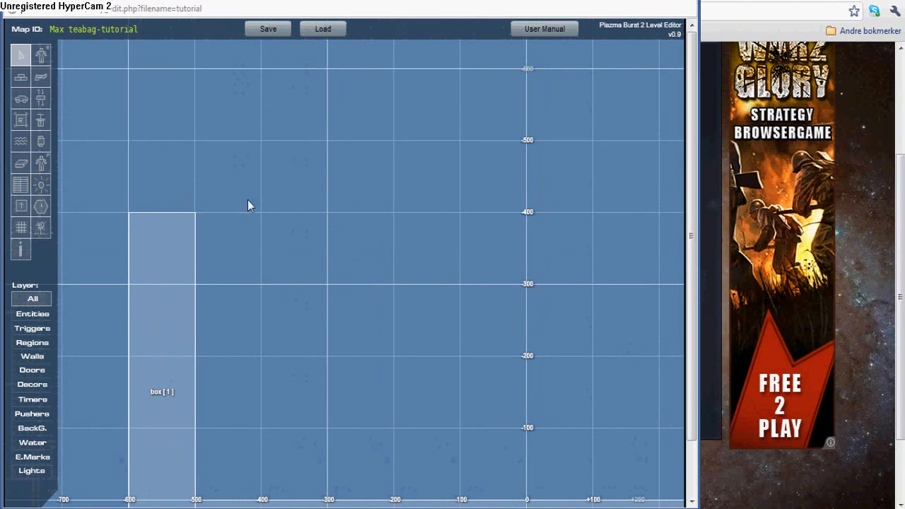
drag(248, 204, 247, 153)
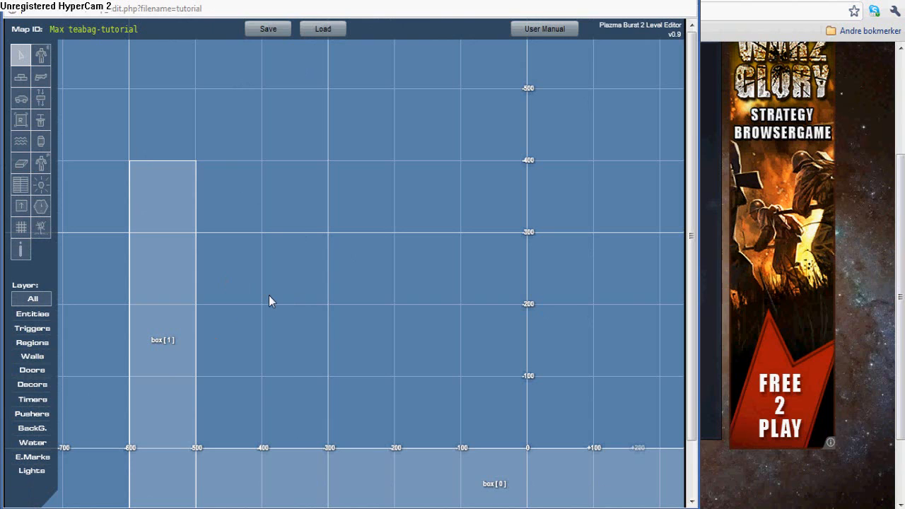
drag(286, 302, 260, 276)
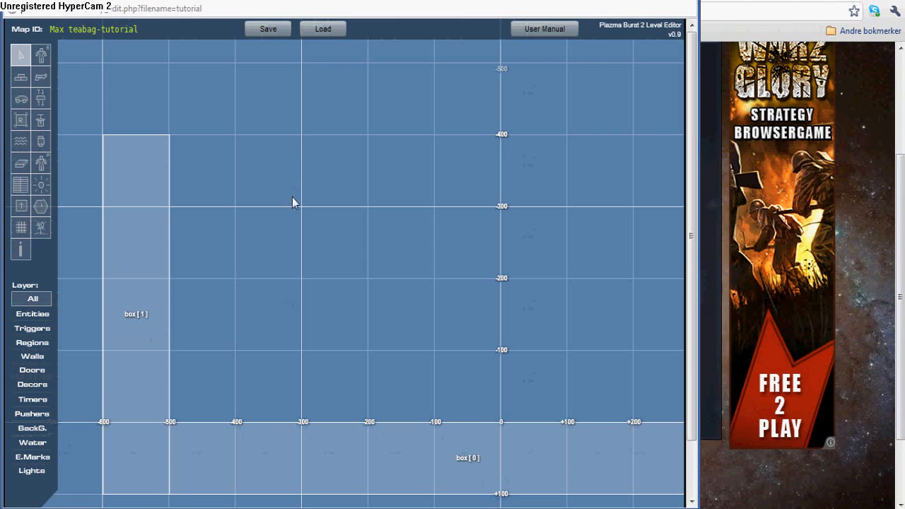
Step: Place a player just above the floor at about x -380 and open its properties
drag(291, 196, 212, 164)
click(40, 164)
click(170, 344)
click(21, 186)
click(173, 362)
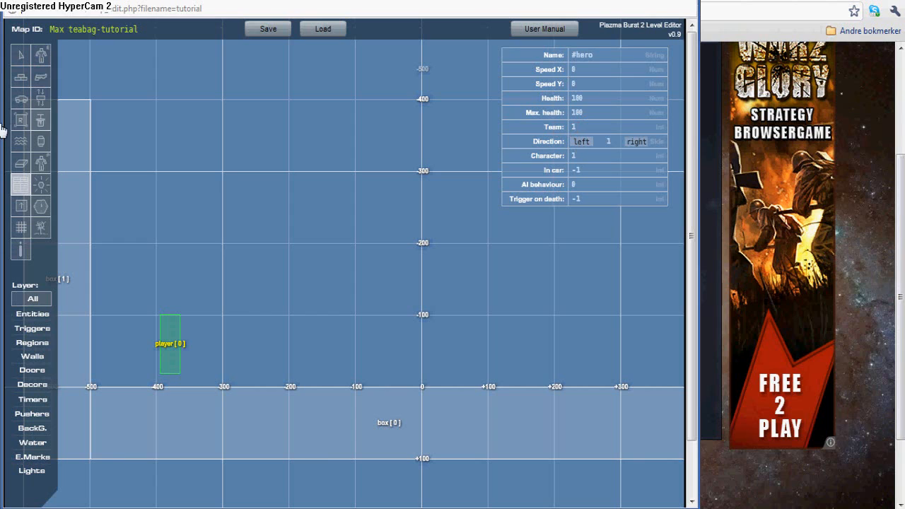
Step: Place a second player above the floor at about x +220 and set its team to 2
click(41, 163)
click(570, 347)
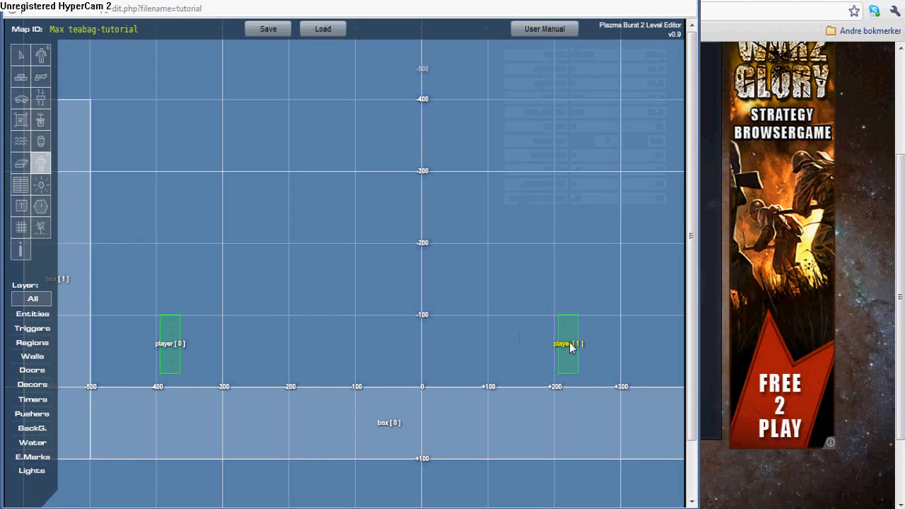
click(20, 184)
click(569, 353)
click(573, 127)
text(2)
click(20, 56)
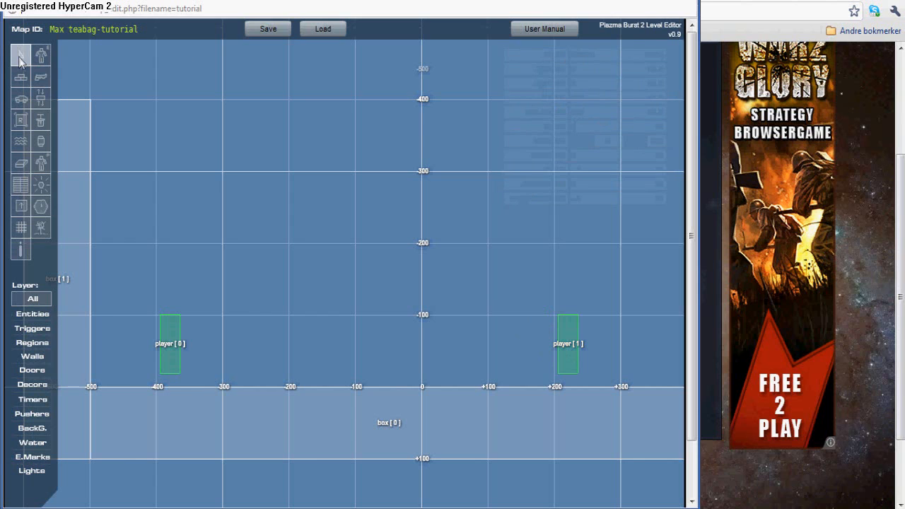
Step: Place a third player beside the first one at about x -320 and open its properties for editing the team
click(41, 163)
click(210, 351)
click(21, 183)
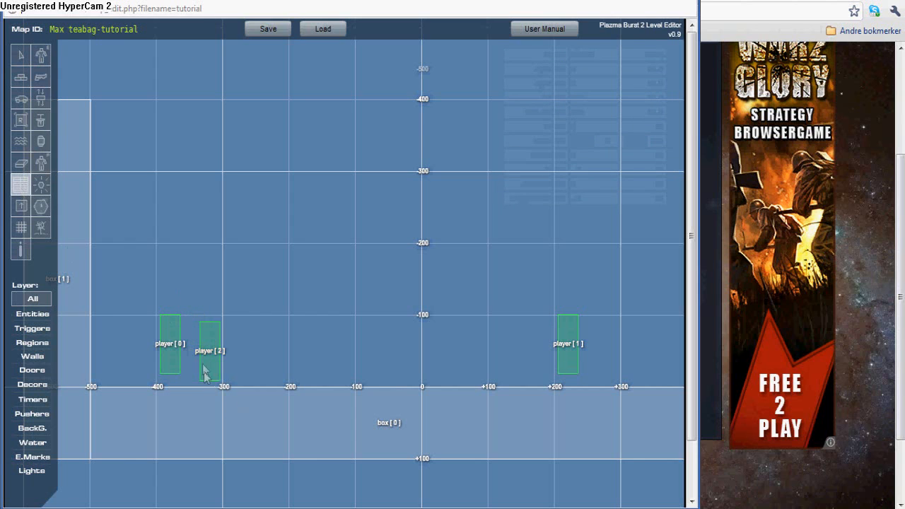
click(211, 362)
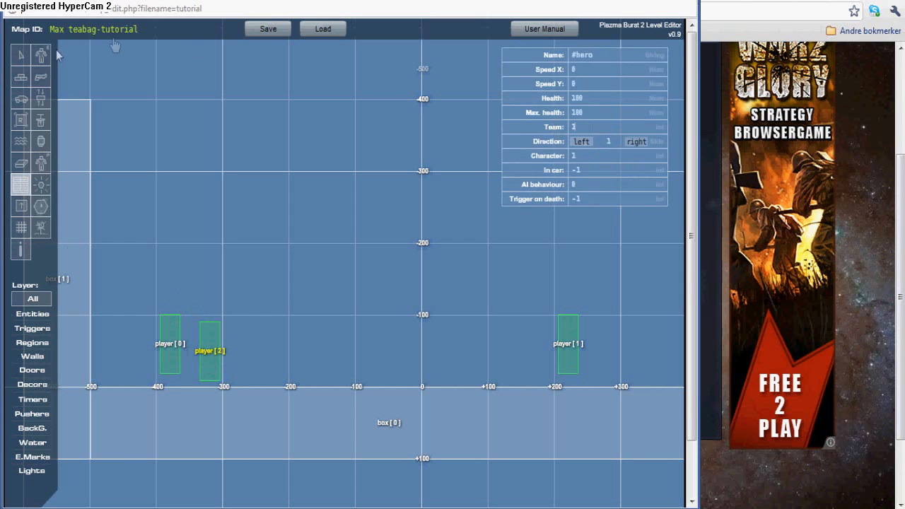
Step: Duplicate the second player to about x +280 and the first player to about x -440
click(20, 55)
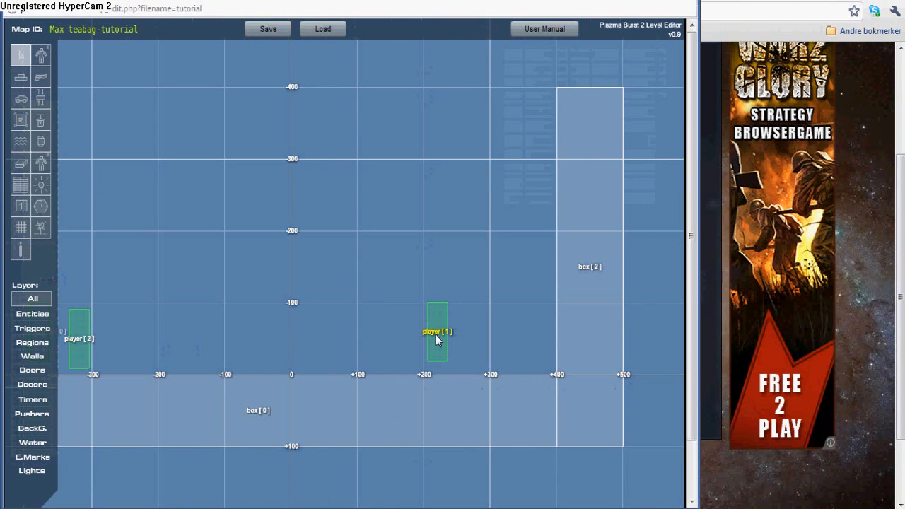
drag(436, 334, 483, 335)
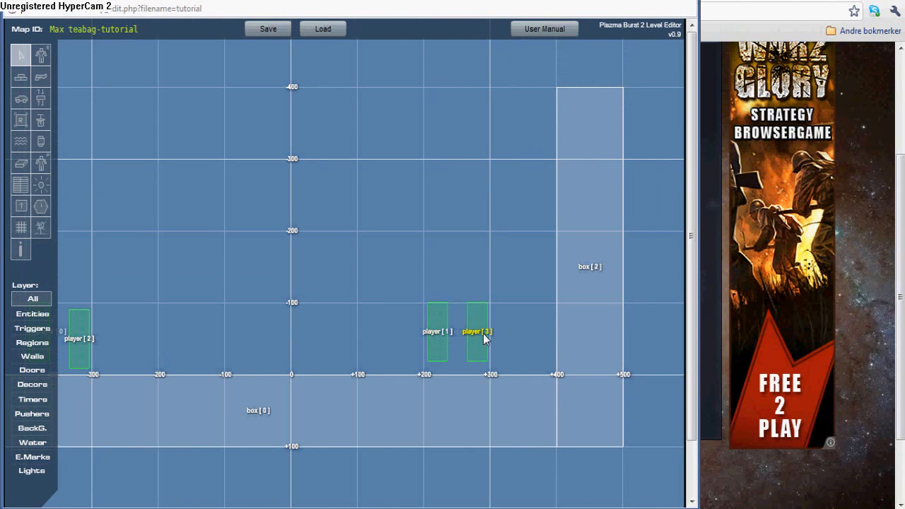
drag(351, 321, 420, 319)
drag(280, 257, 380, 273)
drag(203, 356, 165, 362)
Step: Duplicate the player at x +220 to about x +160 and the one at x -320 to about x -270
drag(601, 347, 555, 345)
drag(443, 344, 346, 349)
drag(160, 363, 193, 360)
drag(230, 292, 248, 299)
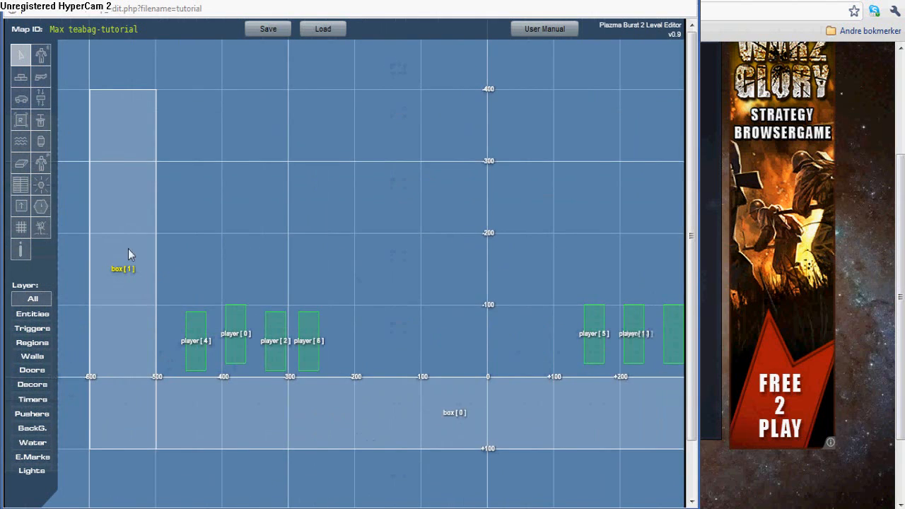
Step: Delete the three surplus players at about x -270, x -320 and x +160
click(20, 163)
click(311, 343)
click(275, 336)
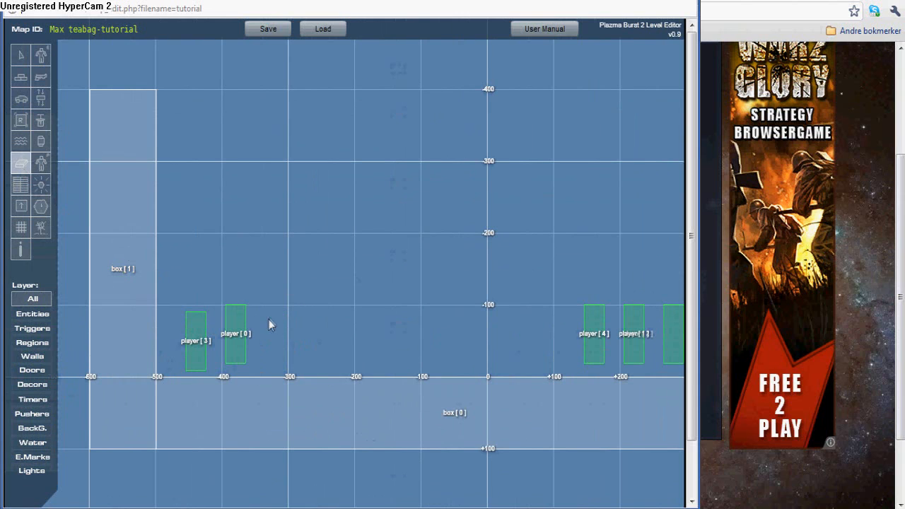
click(23, 57)
drag(222, 159, 146, 172)
click(22, 164)
click(511, 333)
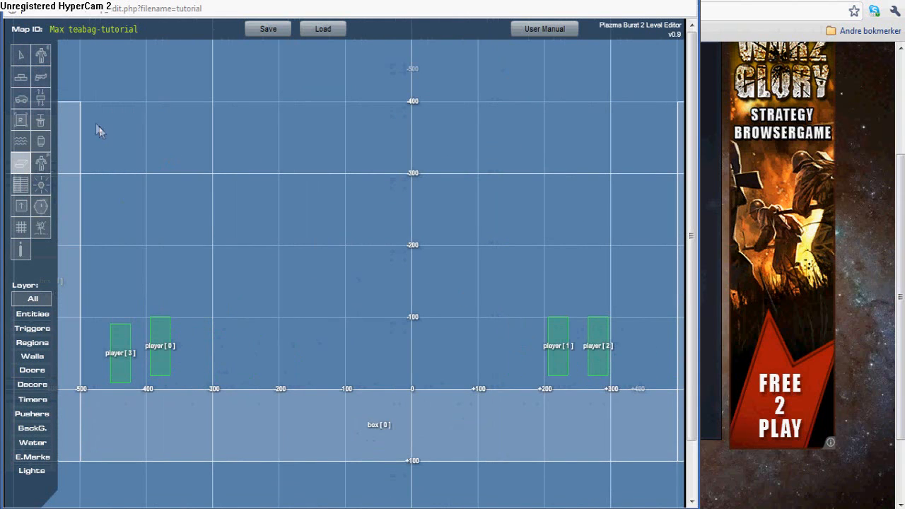
click(21, 55)
drag(192, 126, 194, 191)
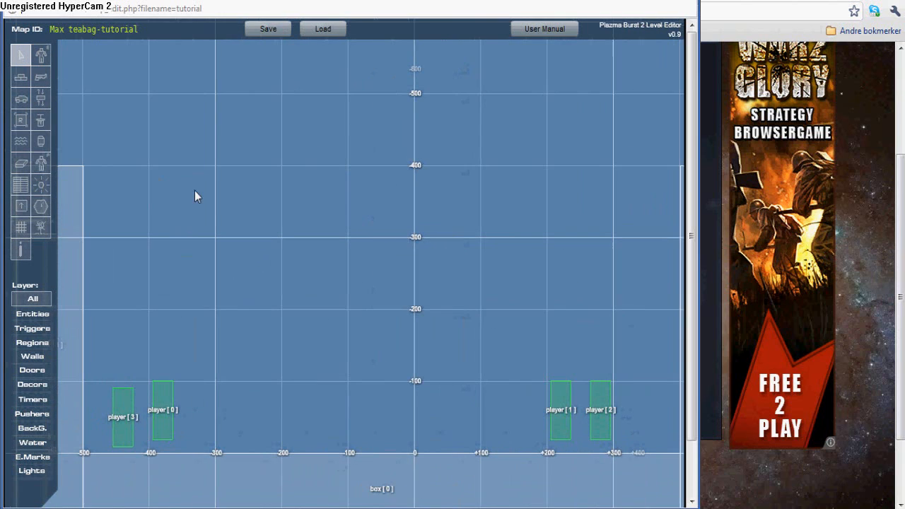
click(46, 51)
click(28, 102)
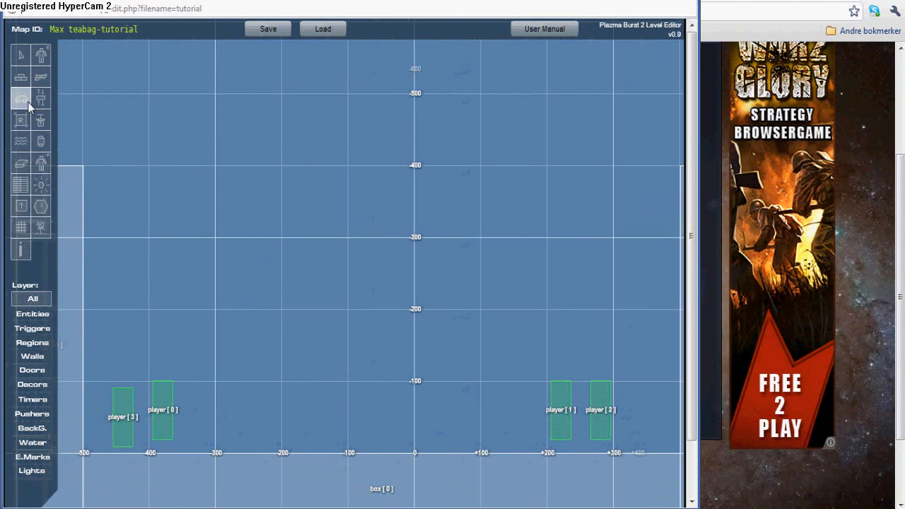
click(40, 147)
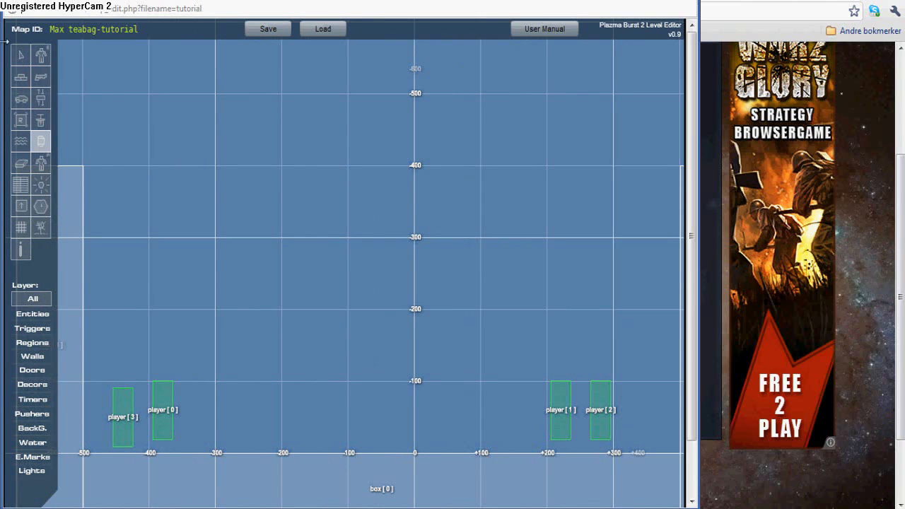
Step: Place a gun just above the floor at about x -100, between the two pairs of players
click(21, 55)
drag(302, 328, 286, 245)
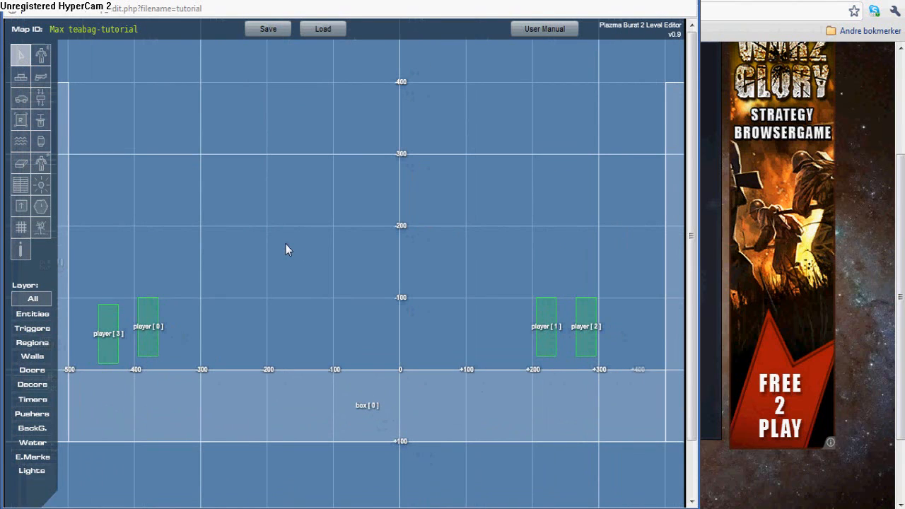
click(41, 76)
click(377, 350)
drag(377, 352, 336, 358)
click(20, 185)
click(20, 56)
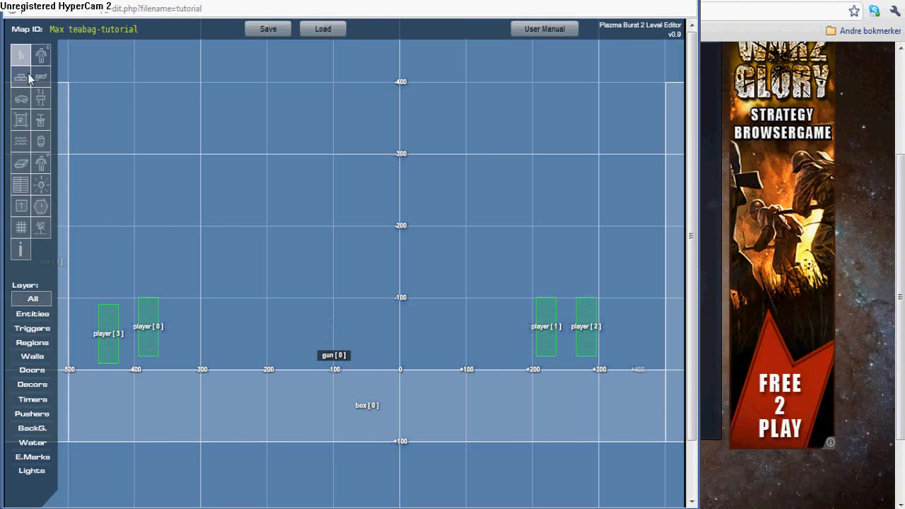
Step: Check the team settings in the properties of the players at about x -380 and x +220
right_click(145, 323)
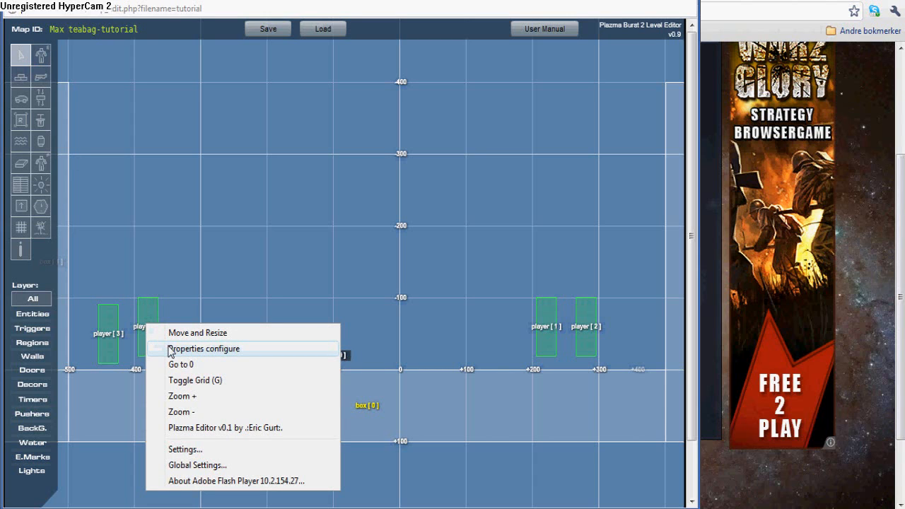
click(170, 349)
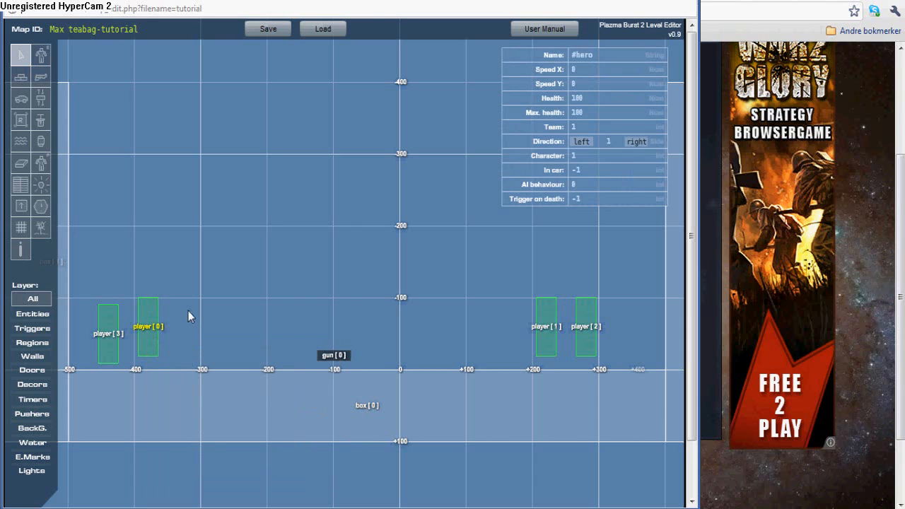
click(21, 185)
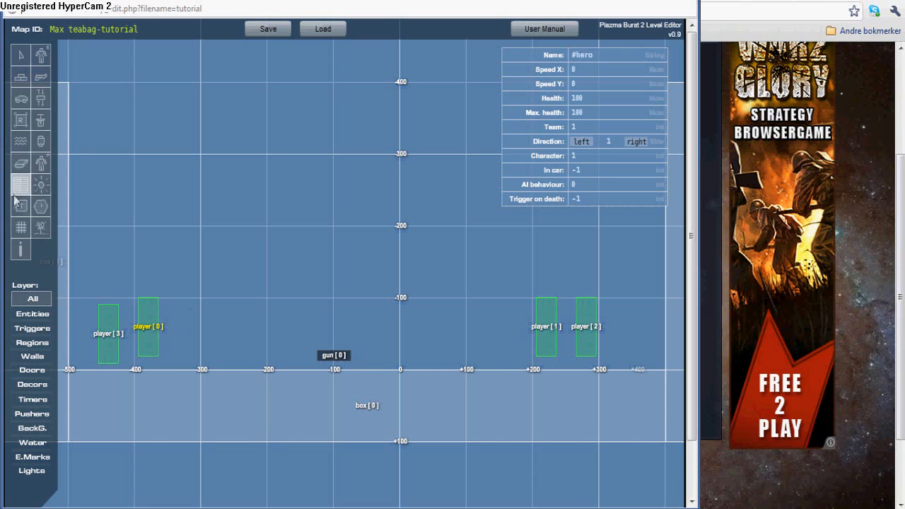
click(546, 328)
click(338, 355)
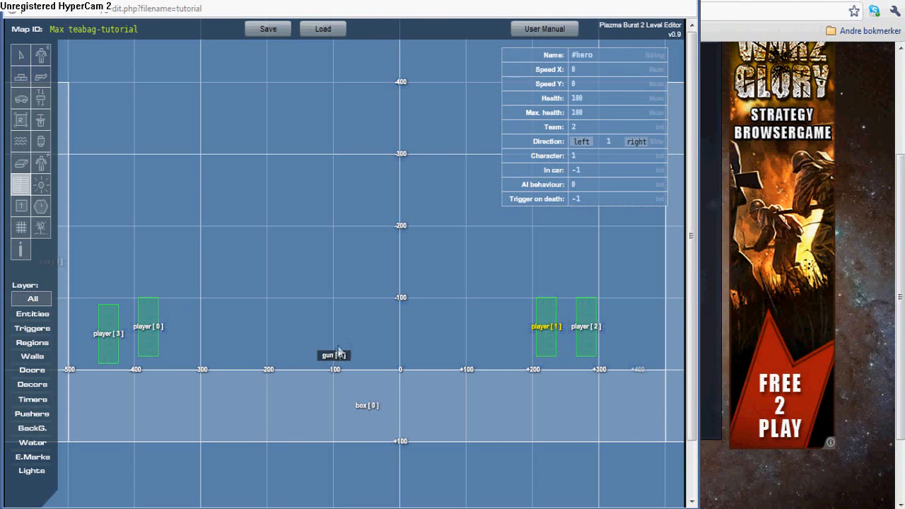
Step: Open the gun's properties to inspect its model and team values
click(20, 55)
click(28, 190)
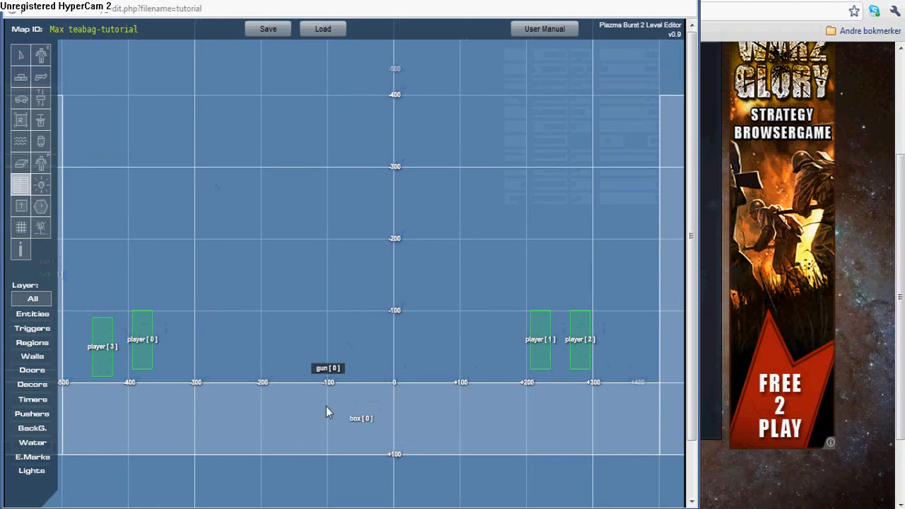
click(328, 369)
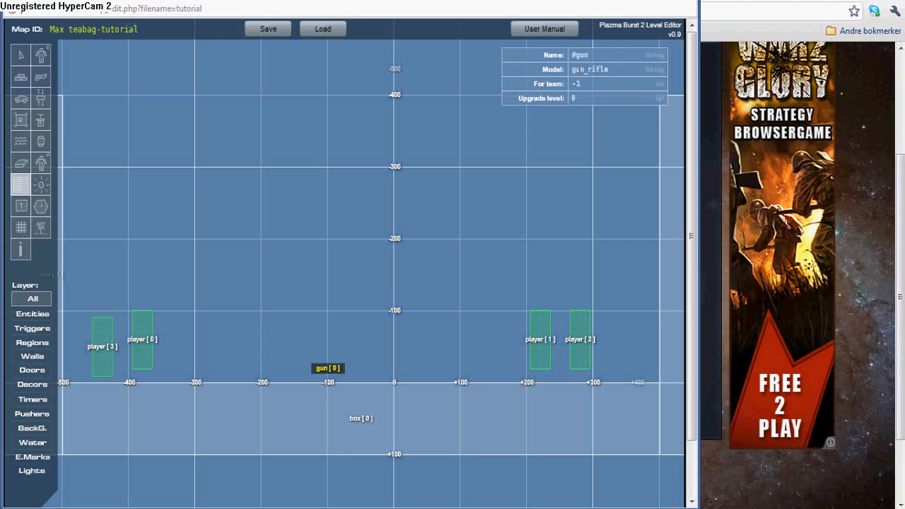
drag(609, 70, 454, 84)
click(602, 84)
Step: Open the level editor manual, translate it into English and find the gun_raygun model in the Weapon Tool section
click(536, 29)
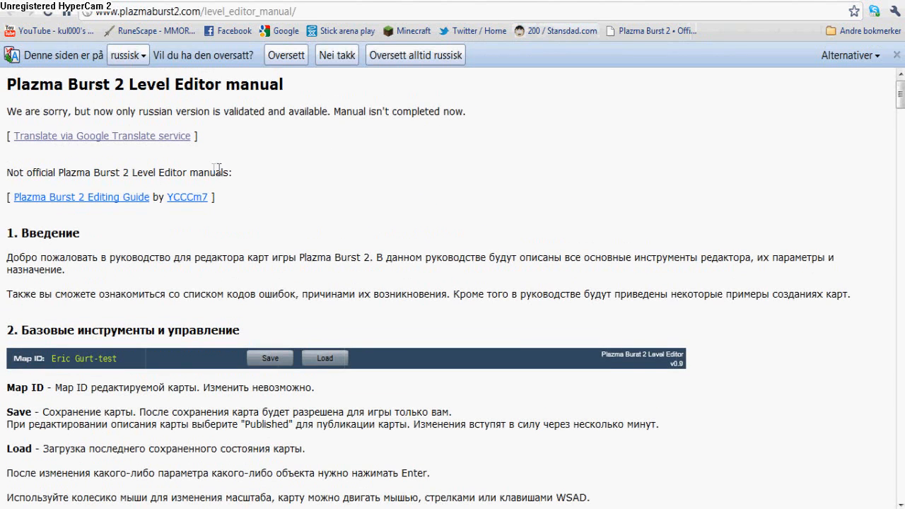
click(154, 140)
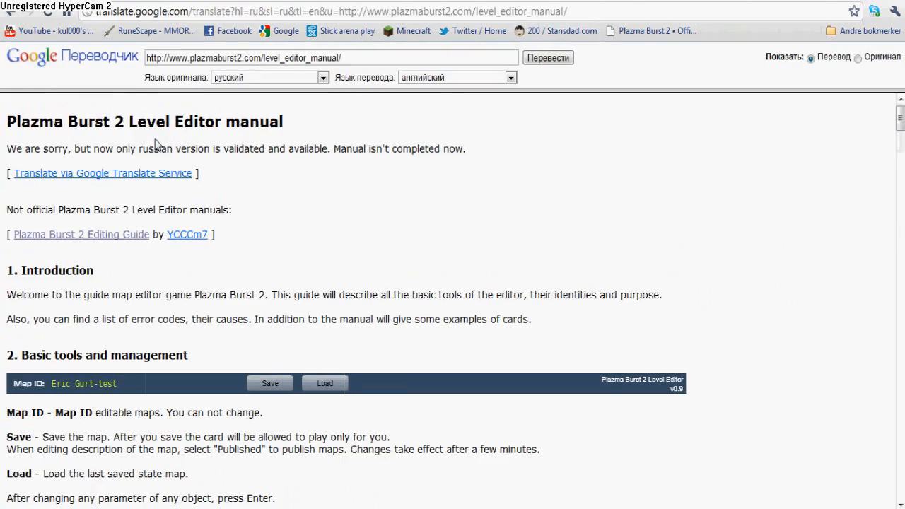
drag(900, 117, 888, 215)
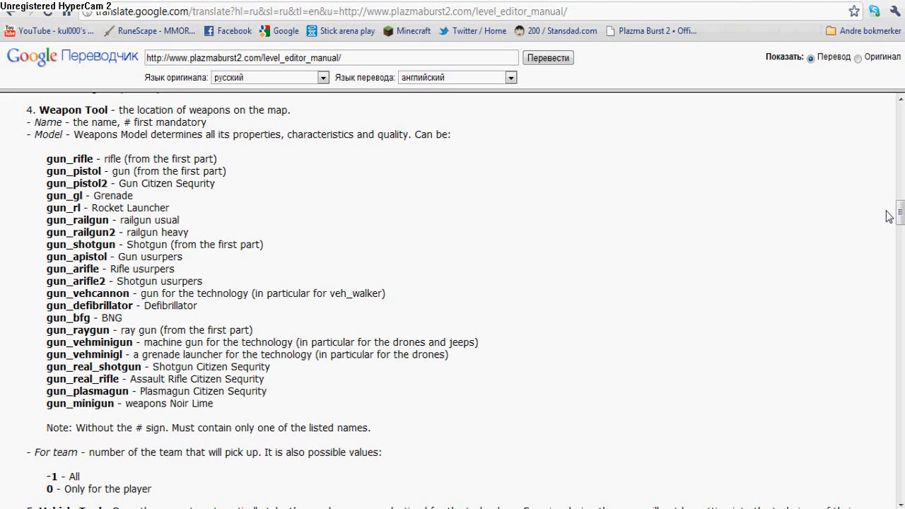
drag(47, 330, 110, 330)
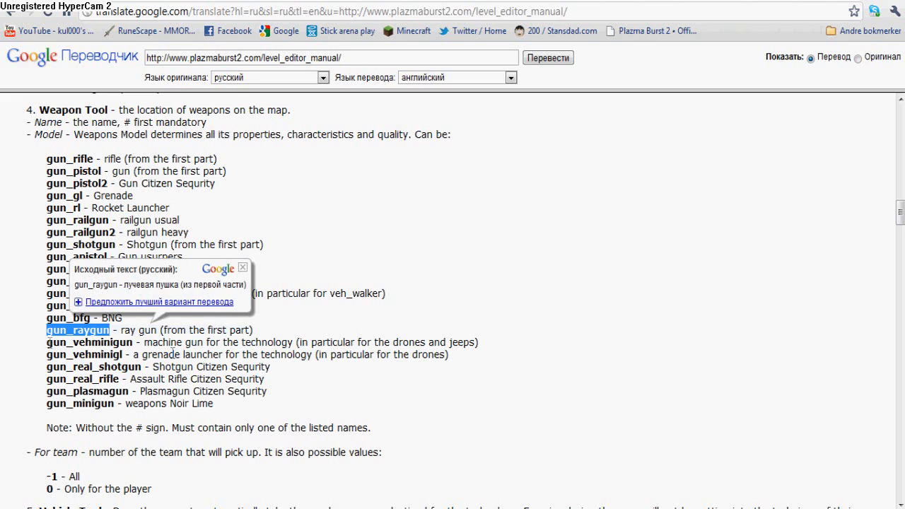
Step: Return to the level editor and set the gun's model to gun_raygun
click(356, 508)
click(612, 67)
text(gun_r)
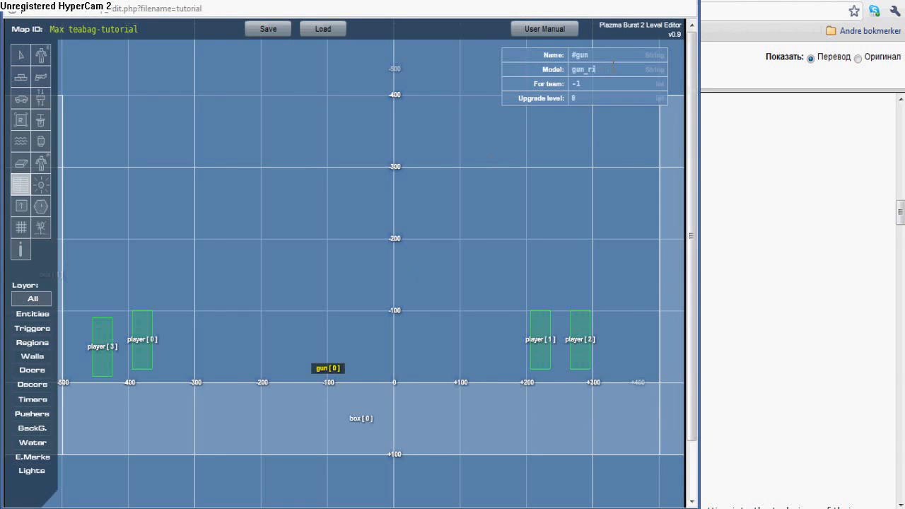
text(aygun)
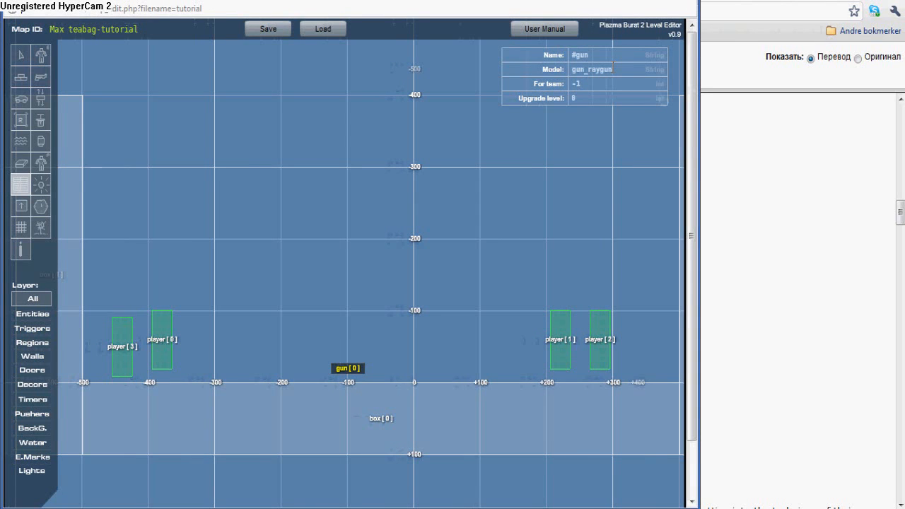
Step: Set the gun's upgrade level to 3
click(21, 55)
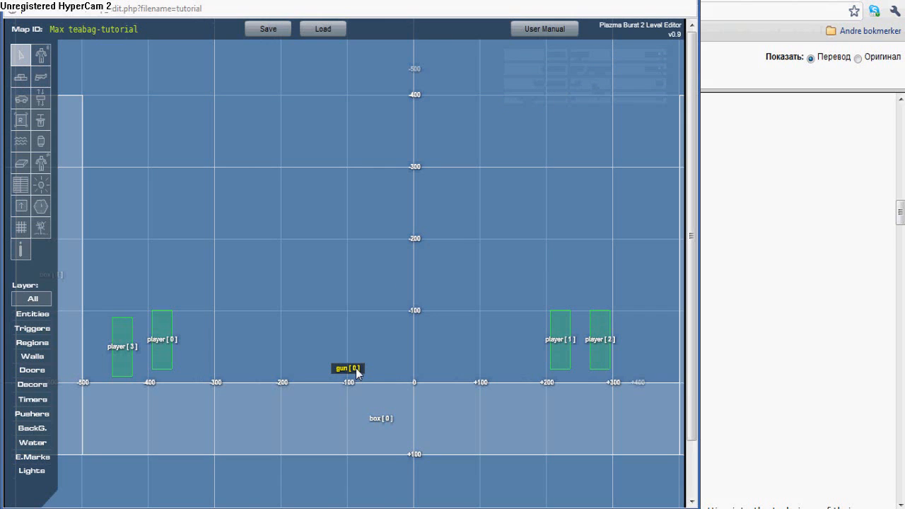
click(21, 185)
click(340, 372)
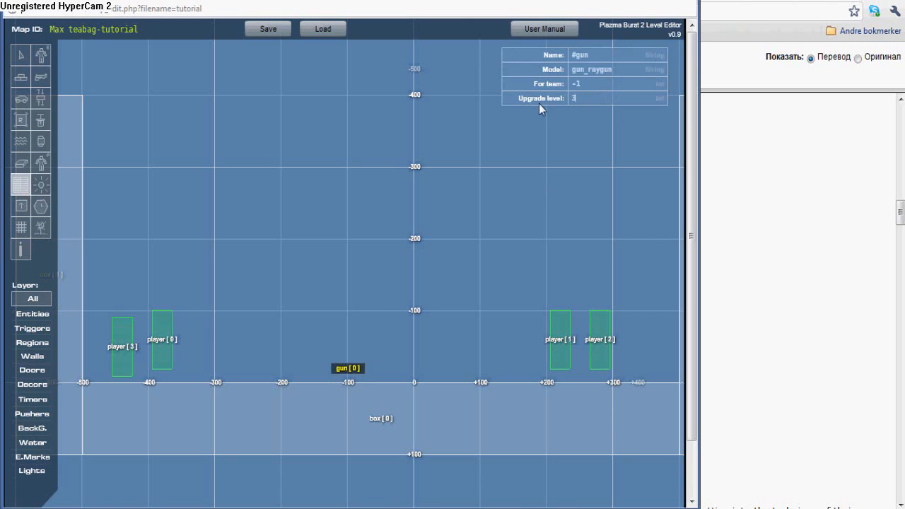
Step: Set the gun's upgrade level to 2
click(162, 340)
click(345, 368)
click(21, 56)
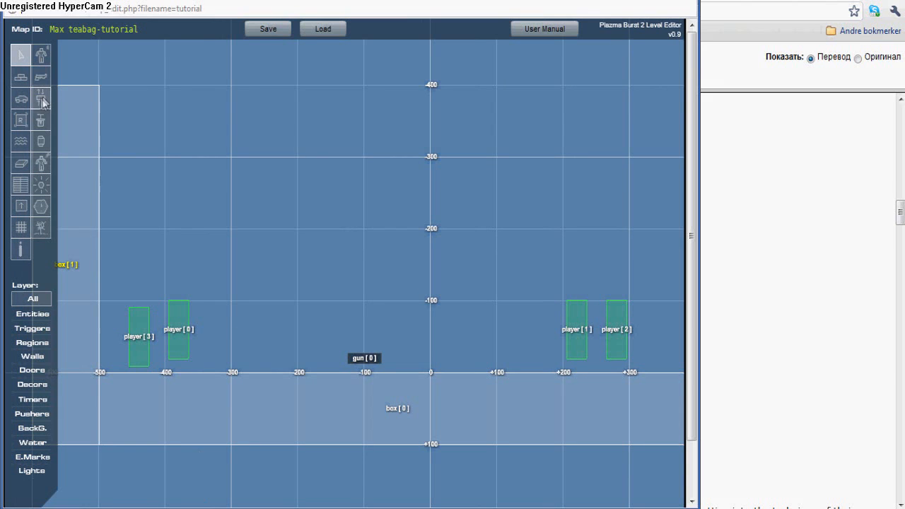
Step: Reopen the gun's properties to review which team can pick it up
click(21, 185)
click(365, 362)
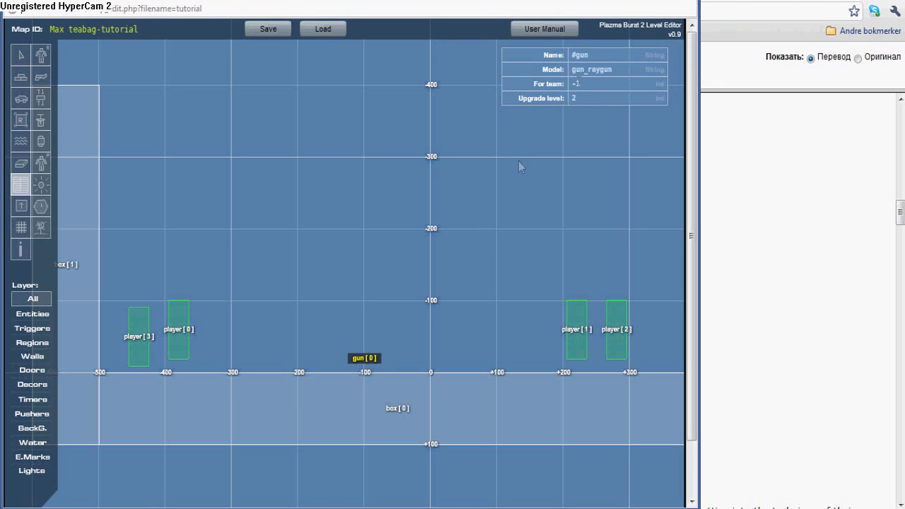
click(586, 83)
click(20, 55)
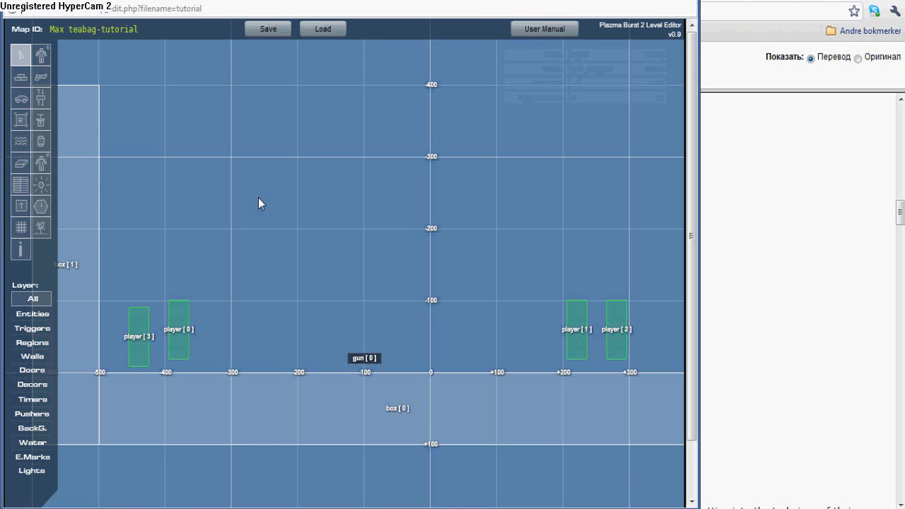
Step: Draw a background filling the area between the walls from y -400 down to the floor and set its material to 3
drag(176, 230, 233, 243)
click(21, 227)
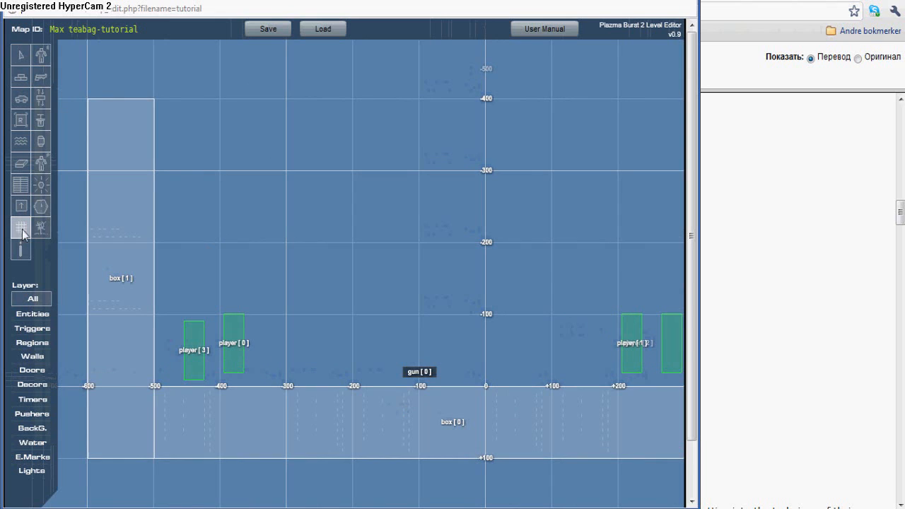
drag(157, 104, 558, 386)
click(20, 54)
drag(192, 106, 192, 99)
drag(600, 190, 406, 242)
drag(611, 272, 787, 319)
drag(347, 130, 479, 108)
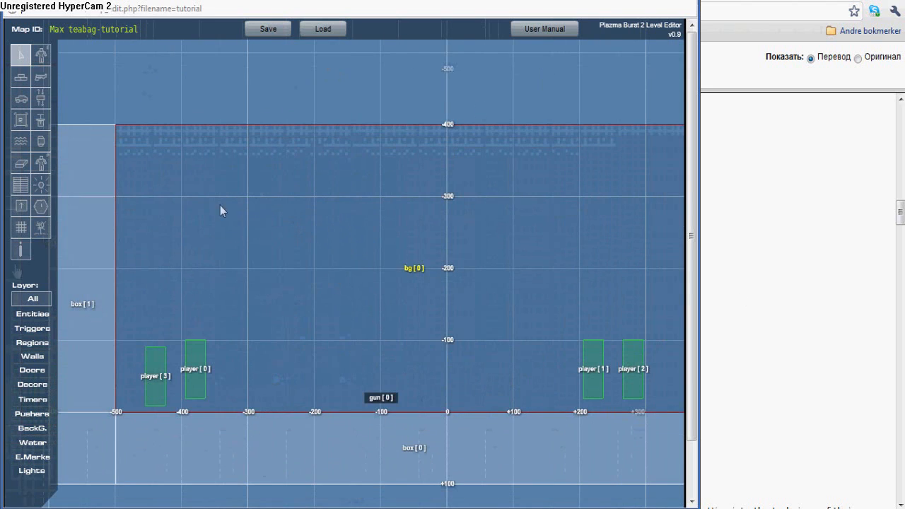
click(20, 191)
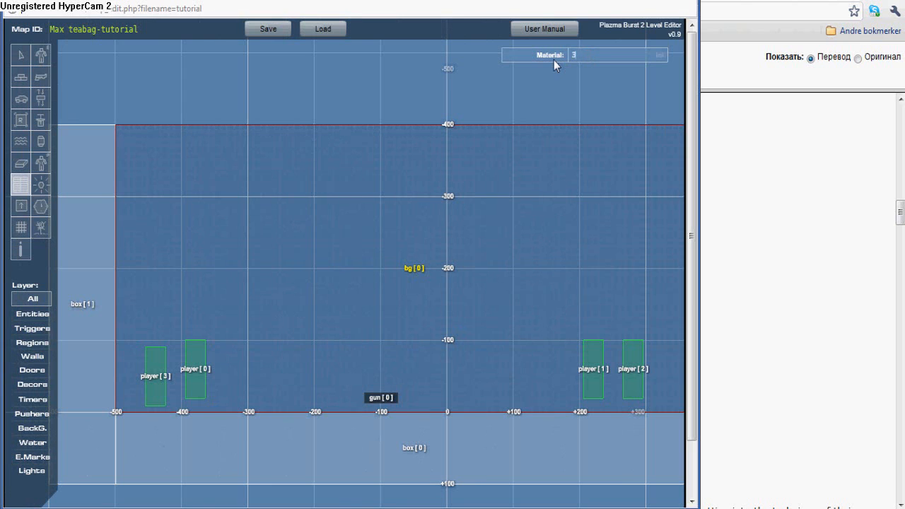
click(20, 55)
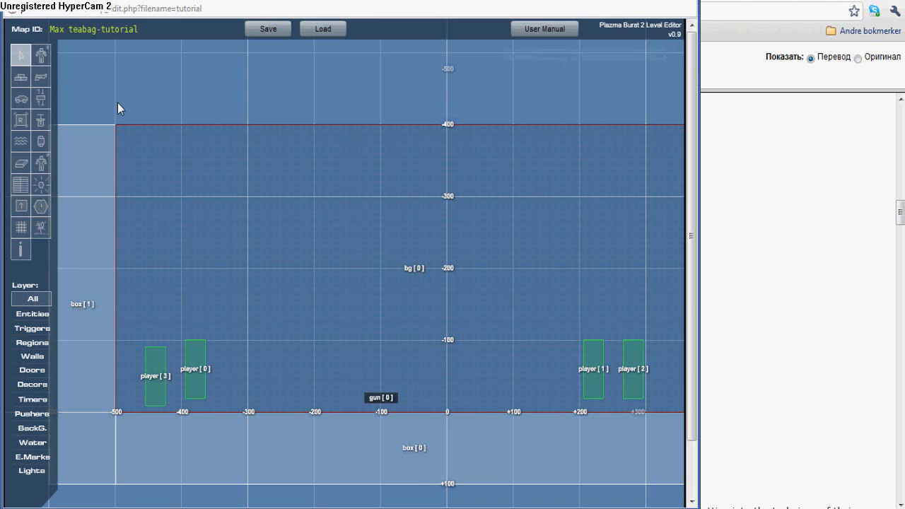
Step: Place a lamp at about x -80, y -230 and open its properties
drag(121, 98, 73, 127)
drag(143, 82, 135, 65)
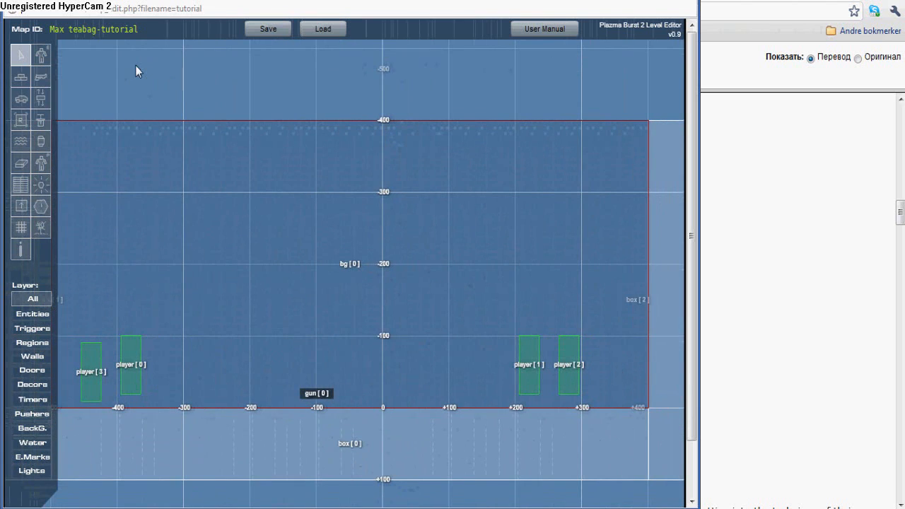
click(41, 185)
click(330, 245)
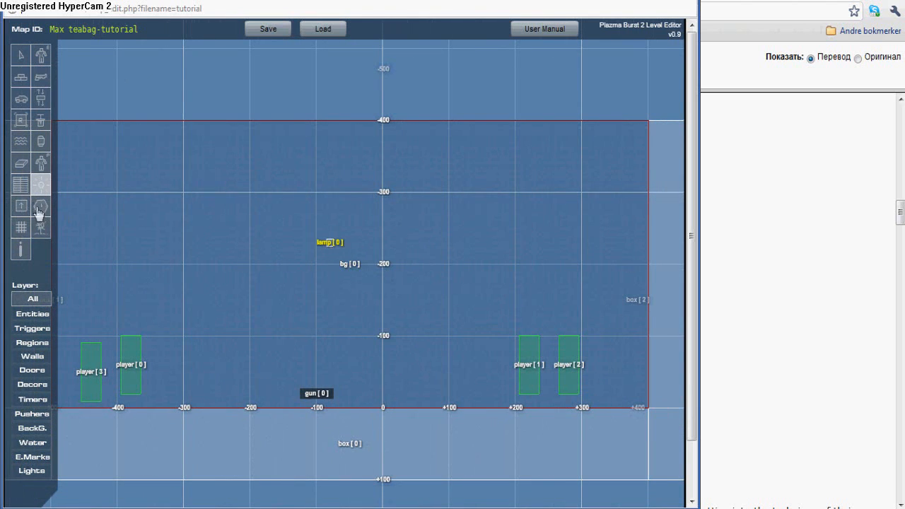
click(330, 246)
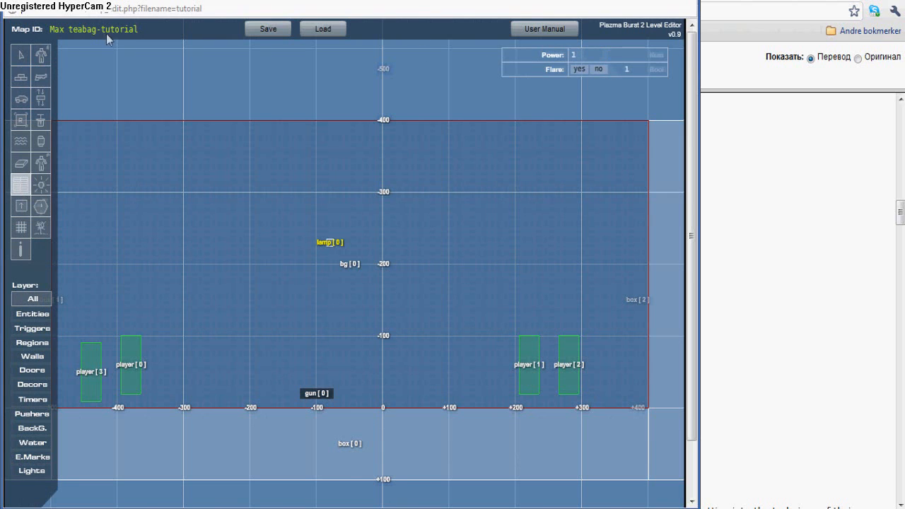
Step: Draw a trial door near x -250 above the floor and remove it together with the background
click(20, 54)
drag(195, 94, 301, 111)
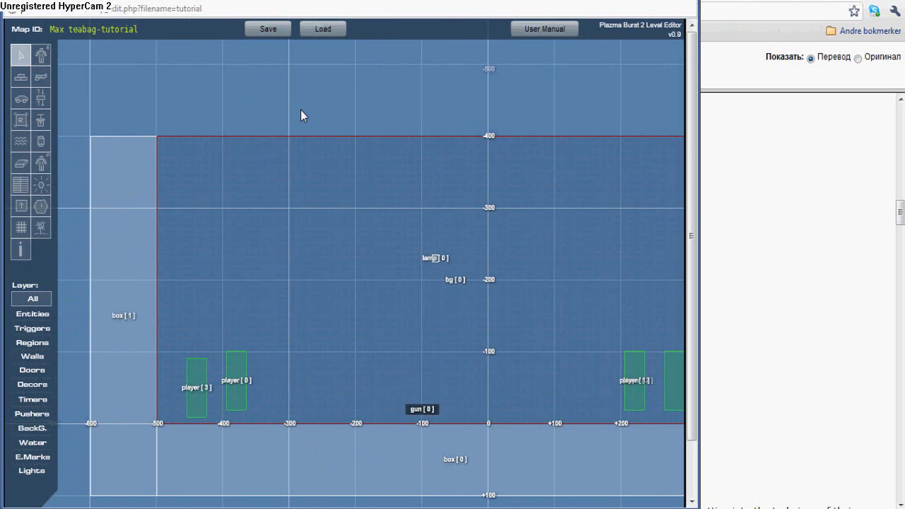
drag(300, 109, 224, 125)
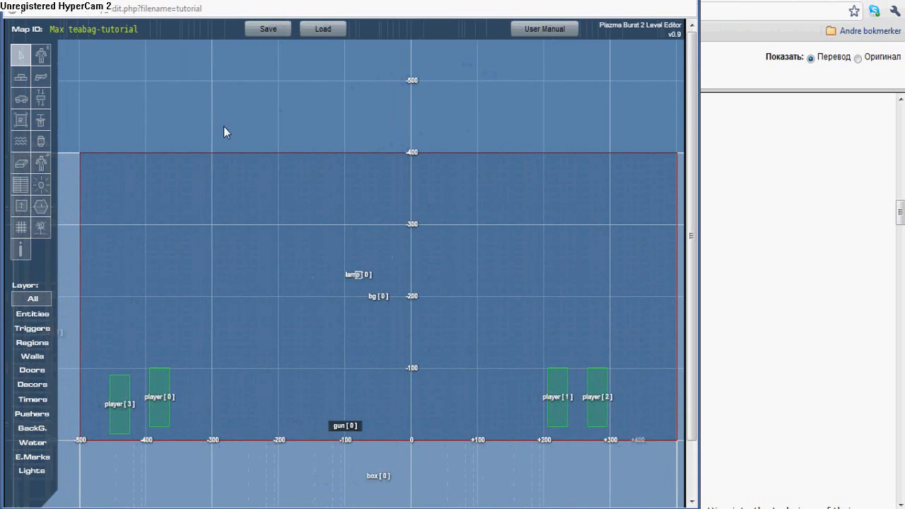
click(41, 100)
mouse_move(227, 381)
mouse_down()
mouse_move(264, 276)
mouse_move(259, 262)
mouse_up()
click(23, 164)
key(ctrl+z)
key(ctrl+z)
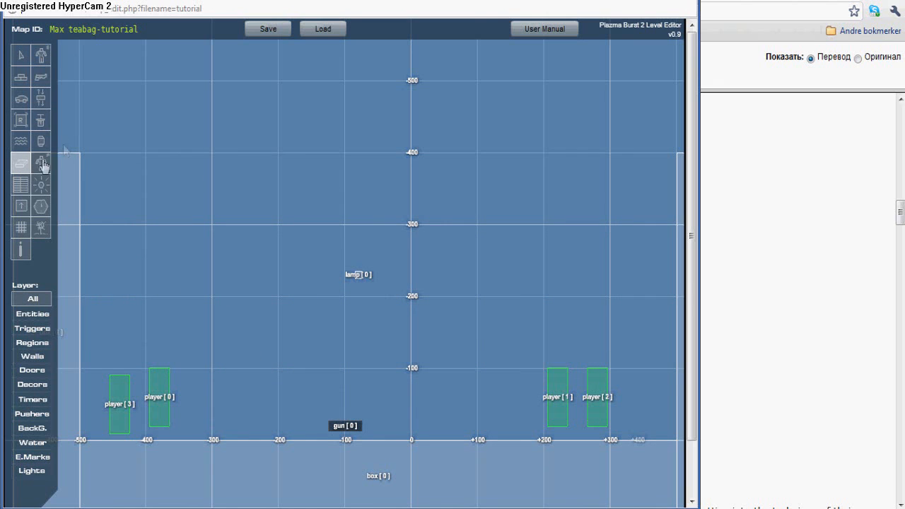
Step: Redraw the background from x -500, y -400 to the floor, stretch it to the opposite wall and set its material to 3
click(21, 227)
mouse_move(81, 157)
mouse_down()
mouse_move(540, 422)
mouse_move(552, 442)
mouse_up()
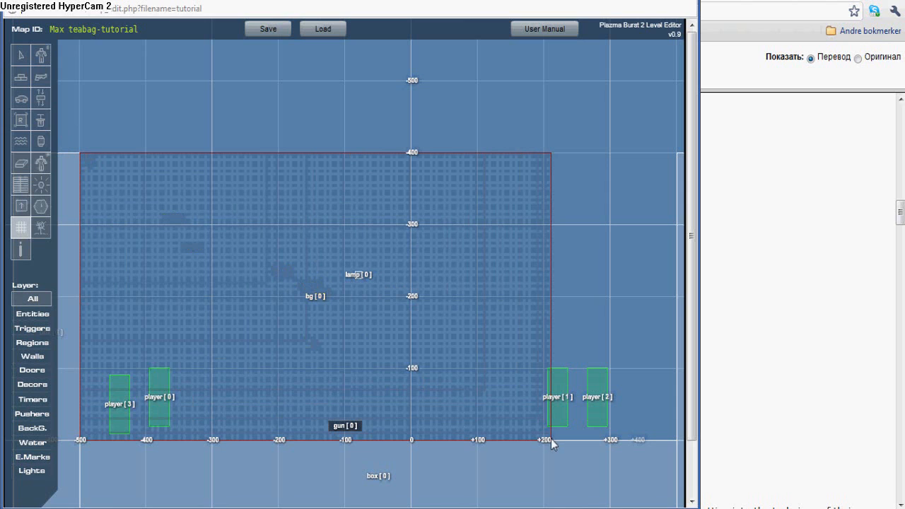
click(22, 58)
drag(513, 181, 337, 192)
drag(374, 245, 716, 297)
click(21, 187)
text(3)
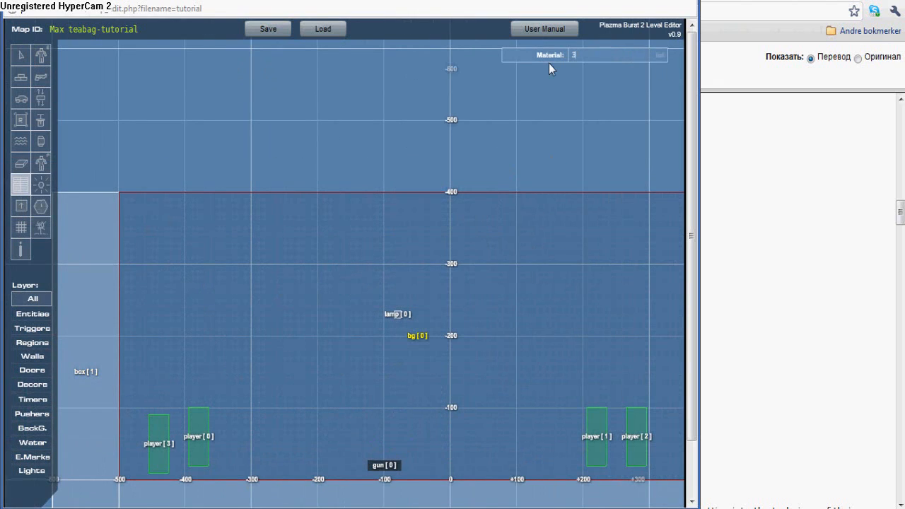
Step: Draw a pusher from about x -250 to -220 and y -150 to -100, and open its properties
click(21, 208)
drag(281, 408, 305, 372)
click(20, 185)
click(293, 385)
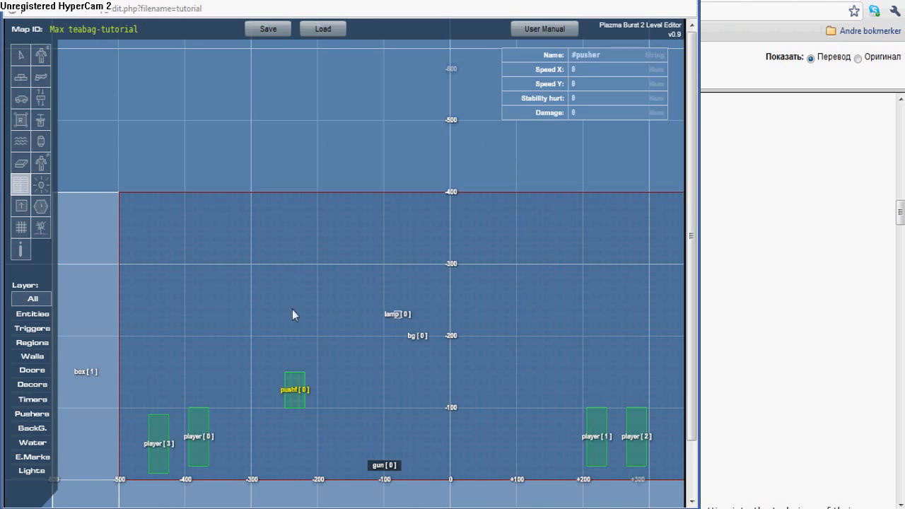
Step: Set the first pusher's Speed Y to -1
click(13, 179)
click(297, 388)
text(-1)
Step: Place a decoration above the room at about x -420, y -490 and enter antigravity as its model
click(41, 227)
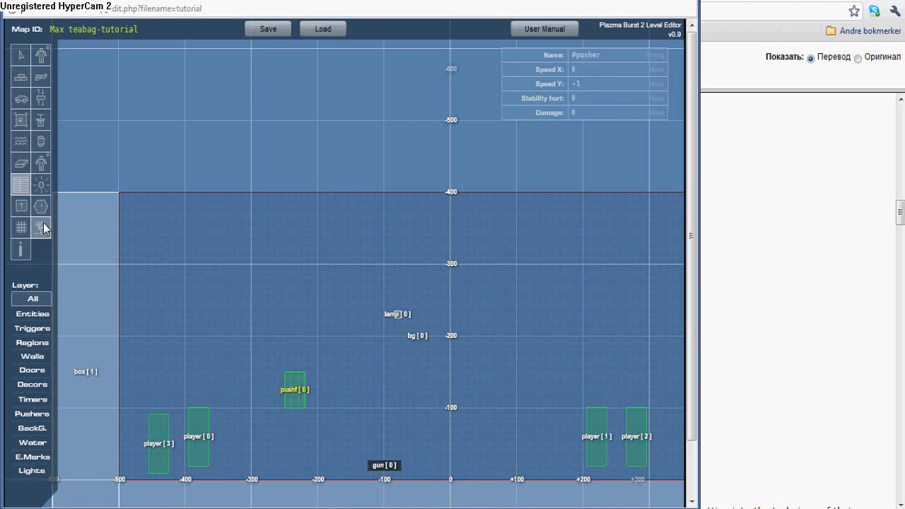
click(15, 181)
click(174, 130)
drag(597, 69, 486, 72)
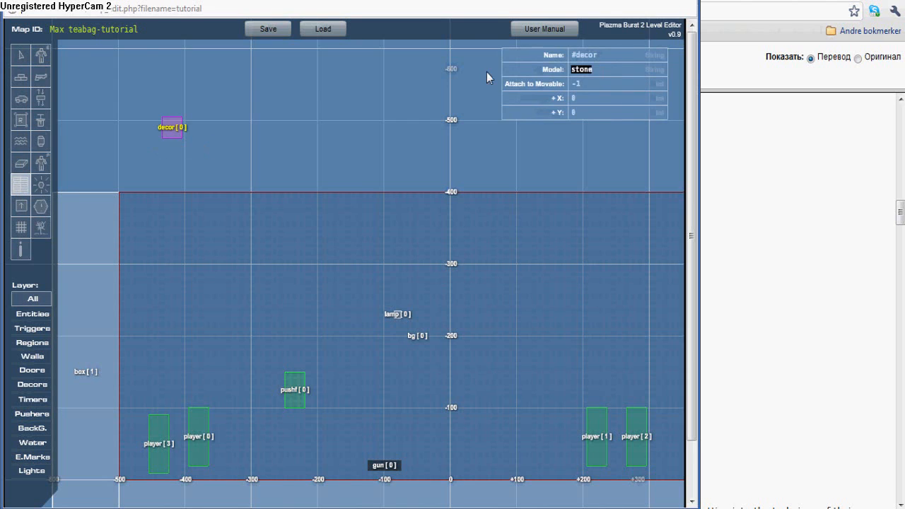
text(antigravity)
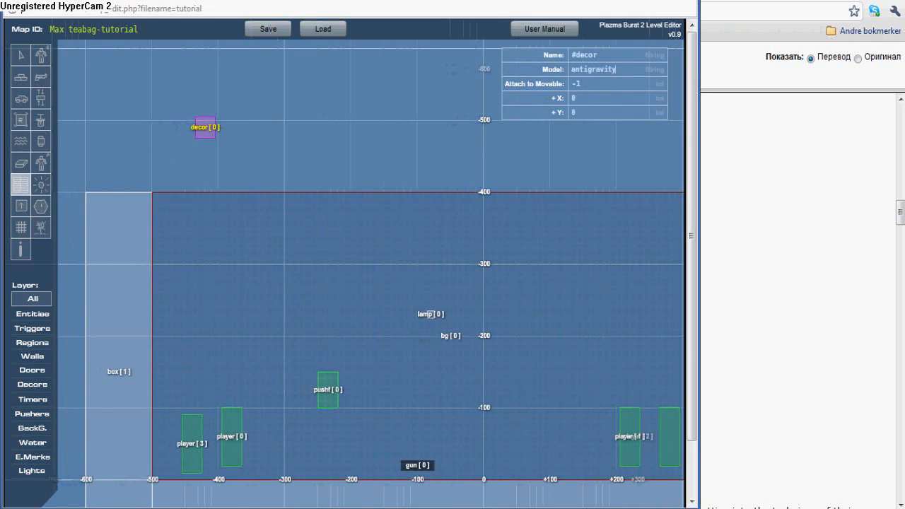
Step: Look up the antigravity model in the Decoration Tool section of the translated level editor manual
key(alt+Tab)
scroll(259, 348, down, 20)
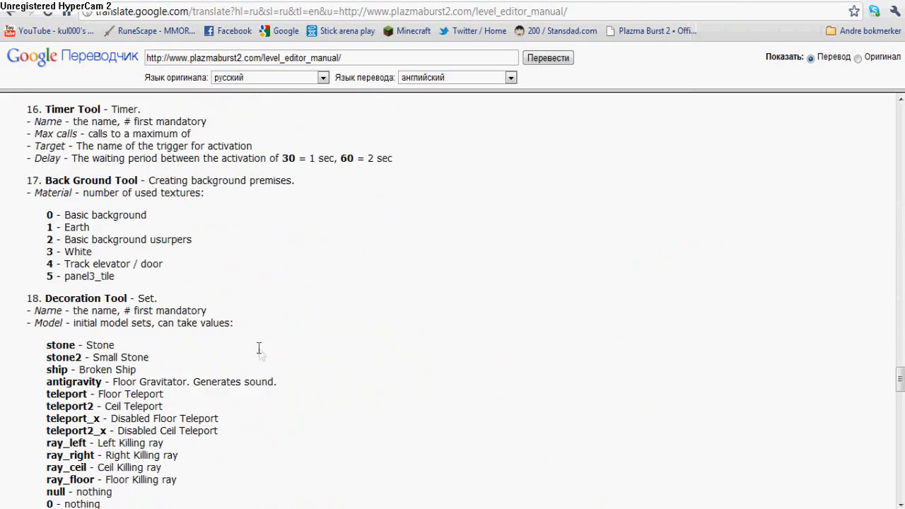
scroll(259, 349, down, 3)
mouse_move(62, 225)
scroll(62, 225, down, 2)
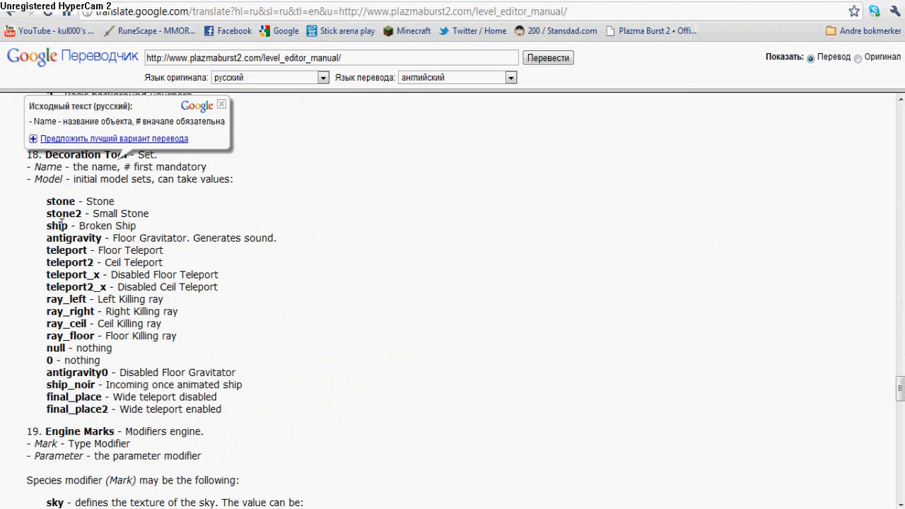
click(221, 105)
drag(47, 238, 101, 238)
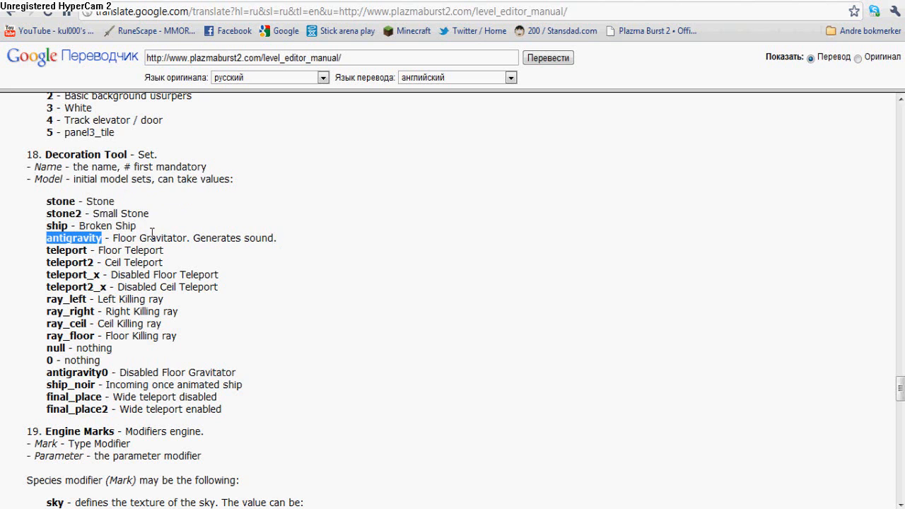
mouse_move(129, 238)
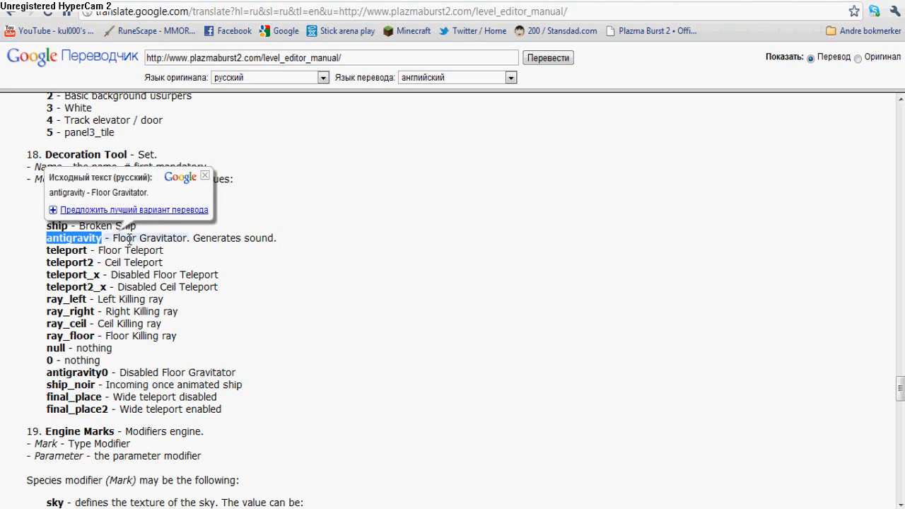
Step: Return to the level editor and re-enter antigravity as the model of the decoration above the room
key(alt+Tab)
click(23, 172)
click(23, 185)
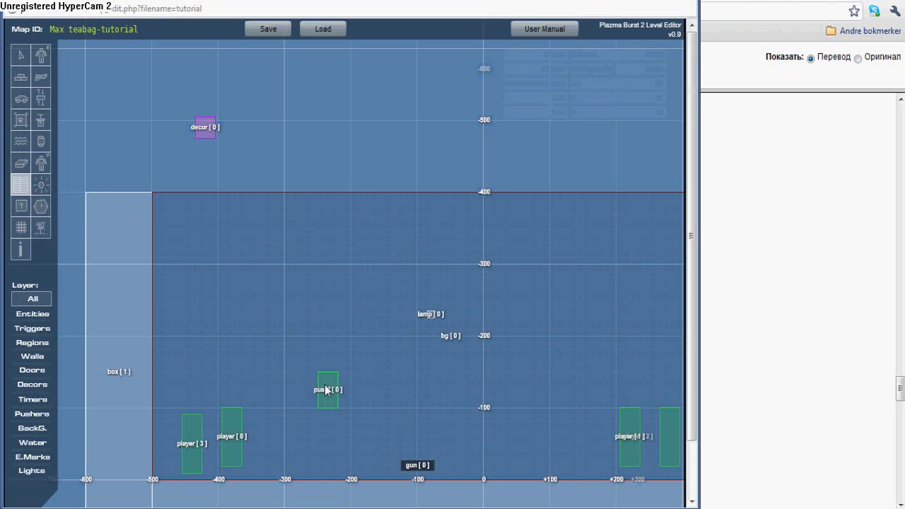
click(209, 133)
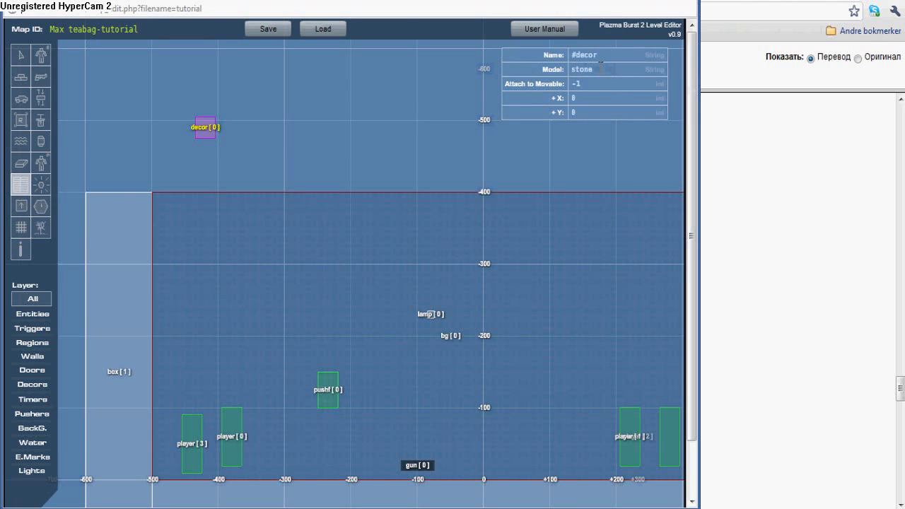
drag(601, 68, 527, 80)
text(antigravity)
Step: Move the antigravity decoration onto the floor below the first pusher, at about x -230, y 0
click(21, 56)
drag(222, 126, 349, 482)
drag(204, 149, 105, 130)
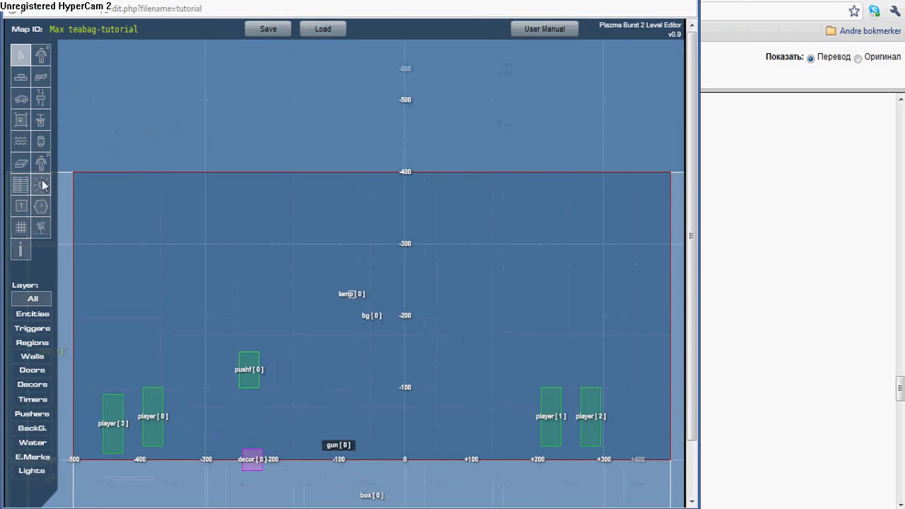
Step: Draw a second pusher about 120 wide and 20 high above the room and move it inside to about x -30, y -150
click(26, 212)
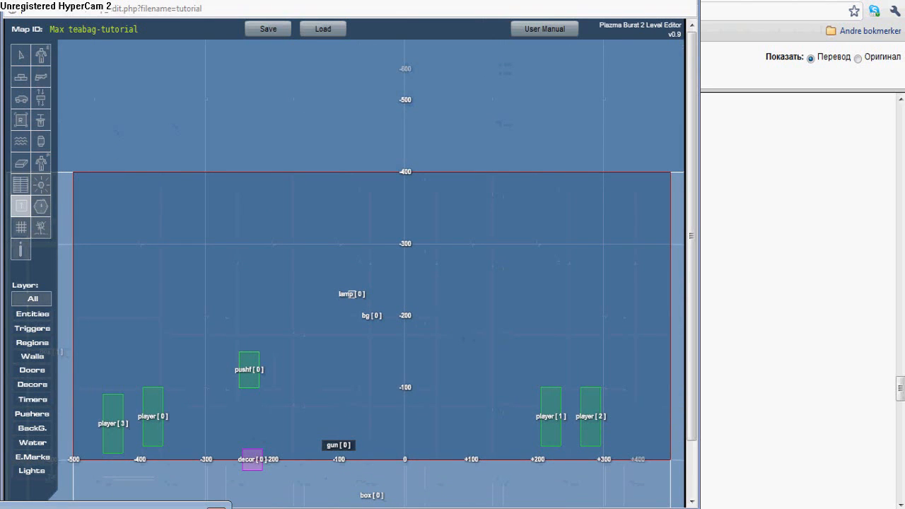
drag(193, 137, 273, 149)
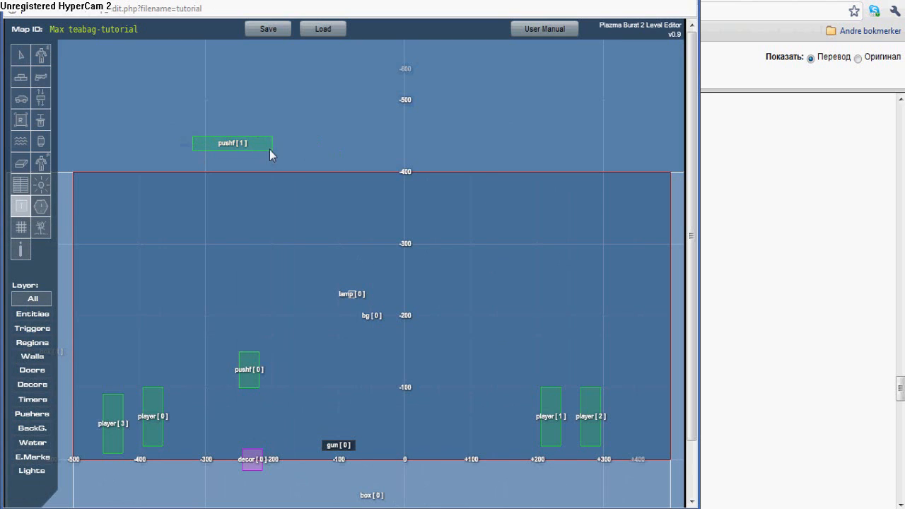
click(214, 150)
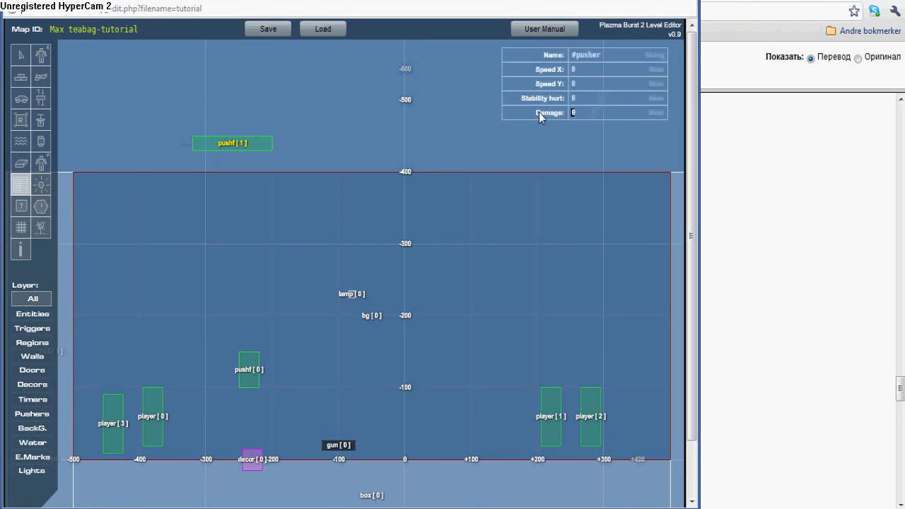
click(21, 54)
drag(203, 150, 396, 362)
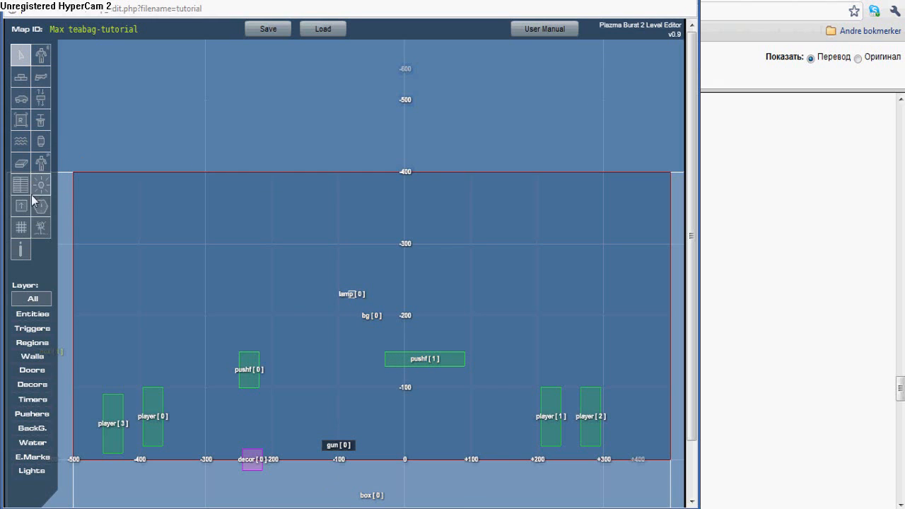
Step: Place a second decoration above the room at about x -270, y -440 and open its properties
click(42, 225)
click(226, 141)
click(229, 140)
Step: Look up the decoration models in the manual and set the second decoration's model to ray_left
key(alt+Tab)
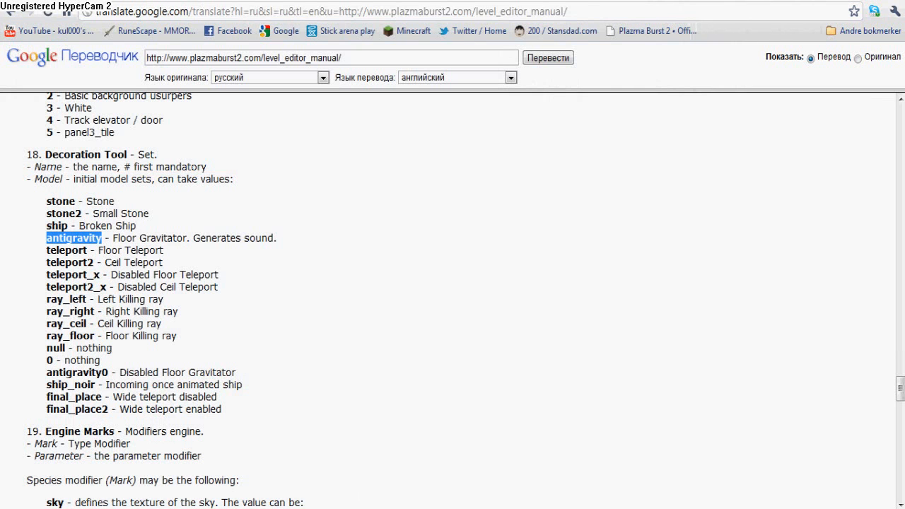
click(200, 262)
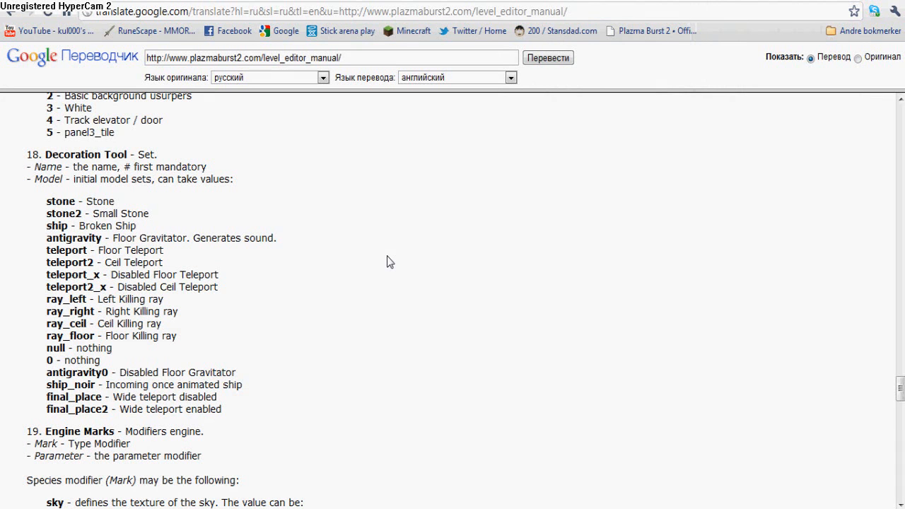
click(417, 508)
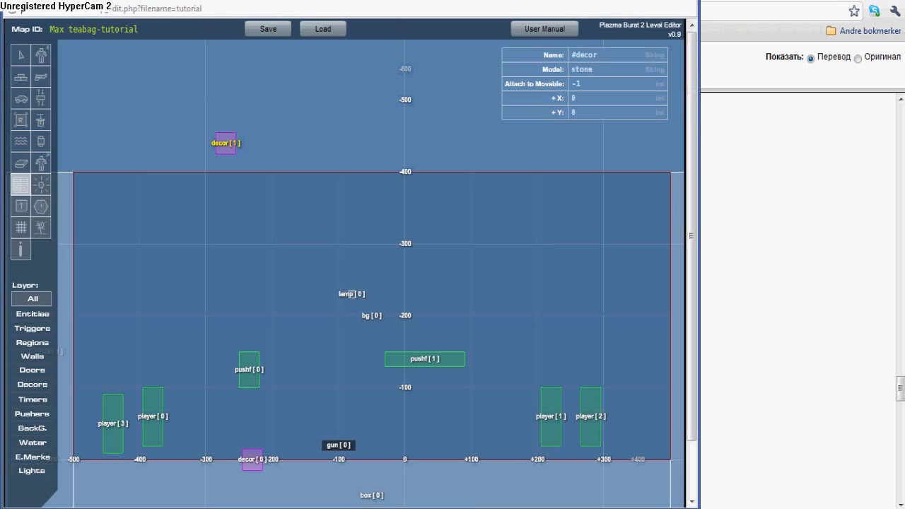
drag(597, 55, 578, 55)
double_click(584, 70)
text(ray_left)
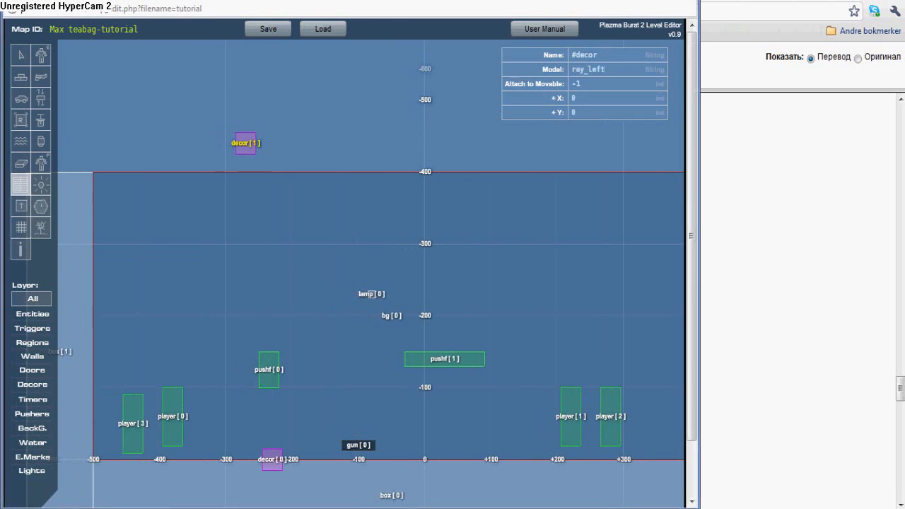
Step: Check ray_left in the manual and move the second decoration onto the second pusher, at about x 30, y -140
key(alt+Tab)
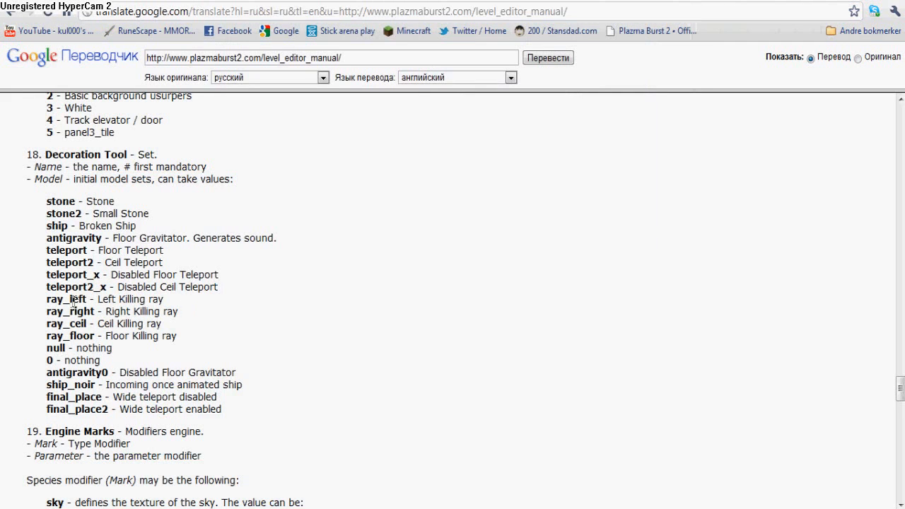
click(312, 508)
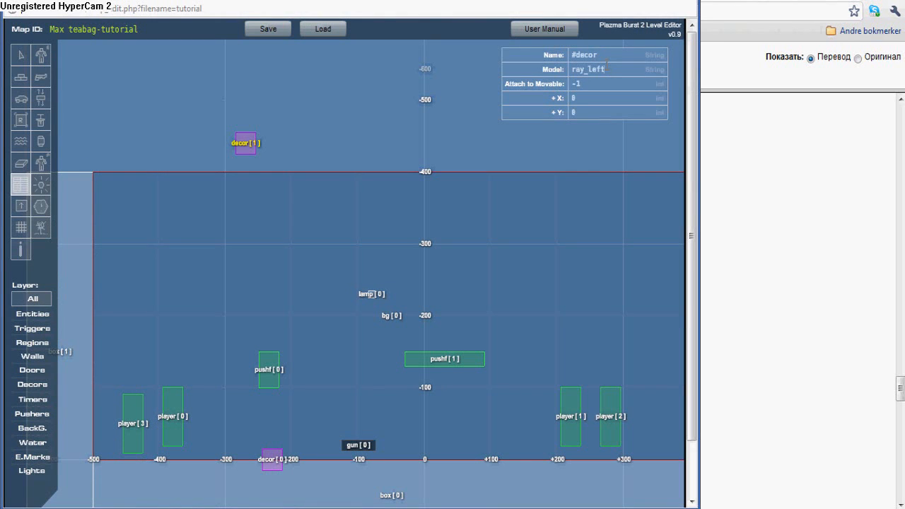
click(20, 54)
drag(247, 148, 433, 364)
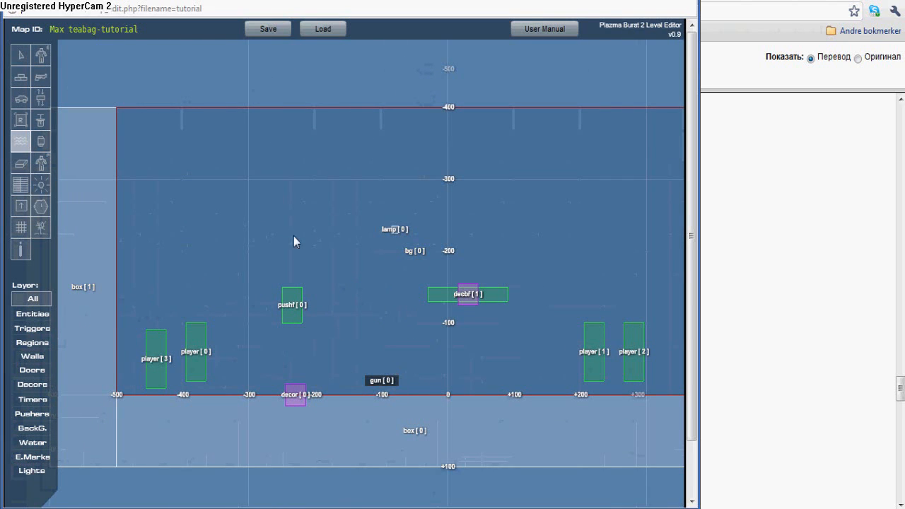
Step: Draw two small walls about 10 wide across the floor line, from y -20 to 10, at about x -50 and x 20
click(22, 78)
drag(418, 382, 419, 399)
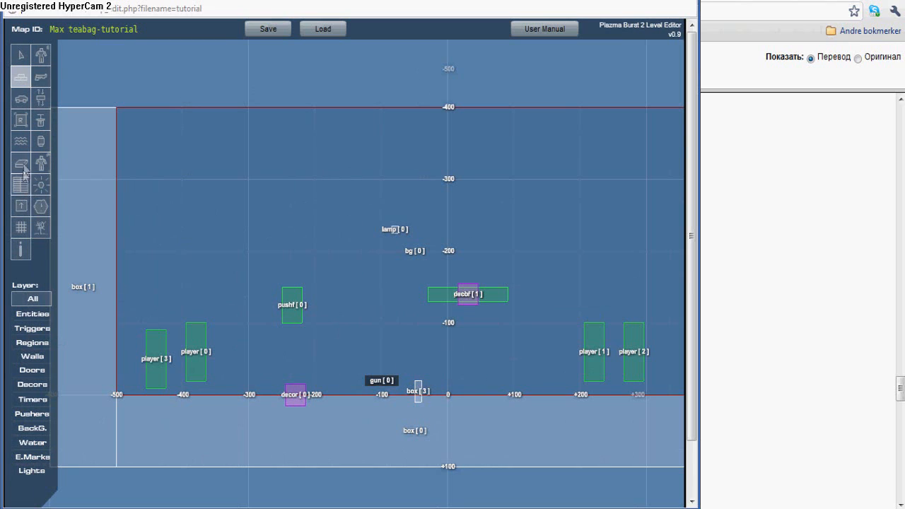
drag(464, 382, 465, 399)
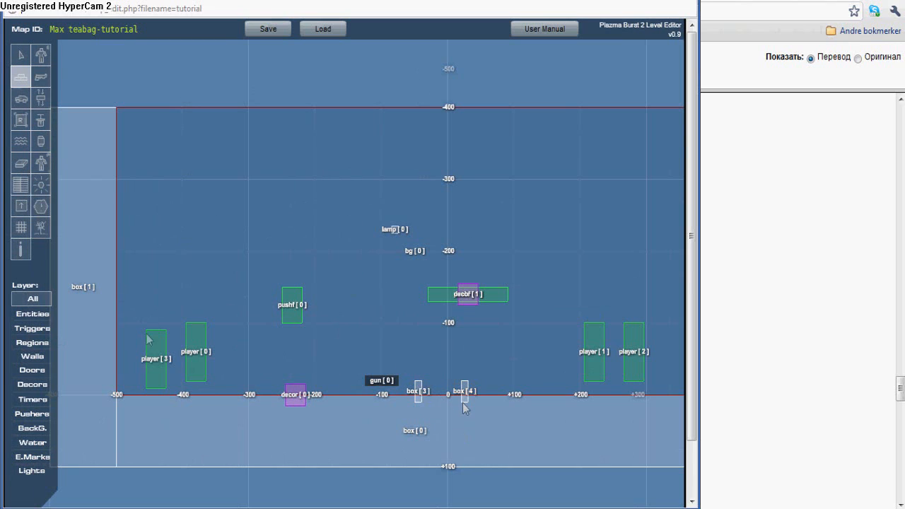
Step: Fill the gap between the two small walls with water and set its damage per frame to 1
click(20, 141)
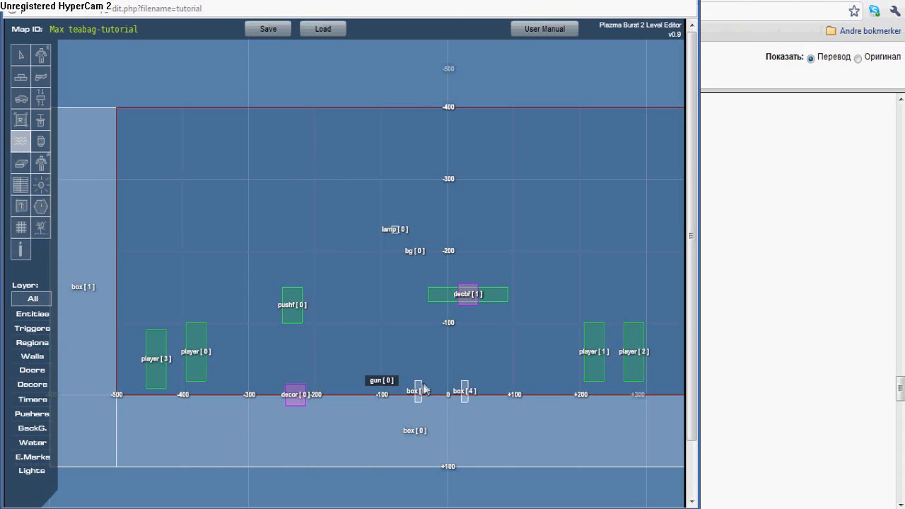
click(20, 184)
click(438, 392)
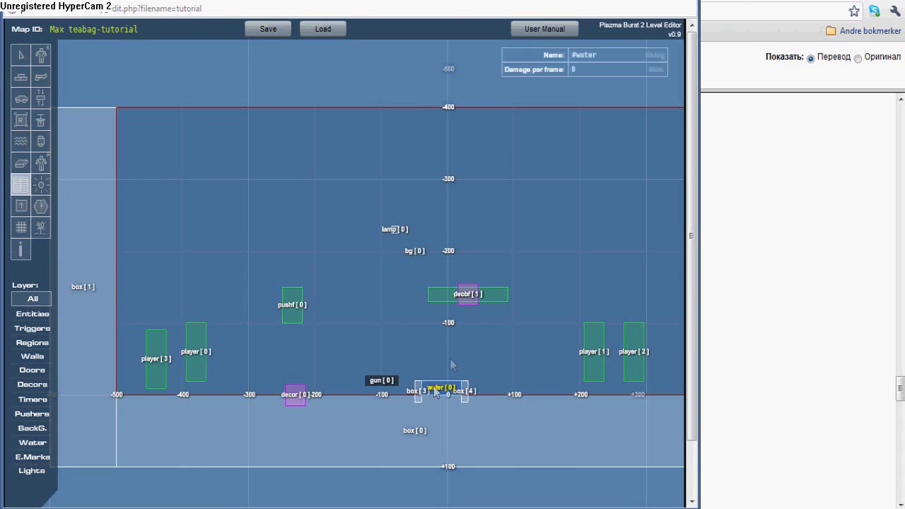
drag(578, 69, 517, 79)
text(1)
Step: Place an engine mark above the room at about x -490, y -440 and set its mark to sky
click(19, 55)
mouse_move(121, 82)
mouse_down()
mouse_move(113, 84)
mouse_move(126, 82)
mouse_up()
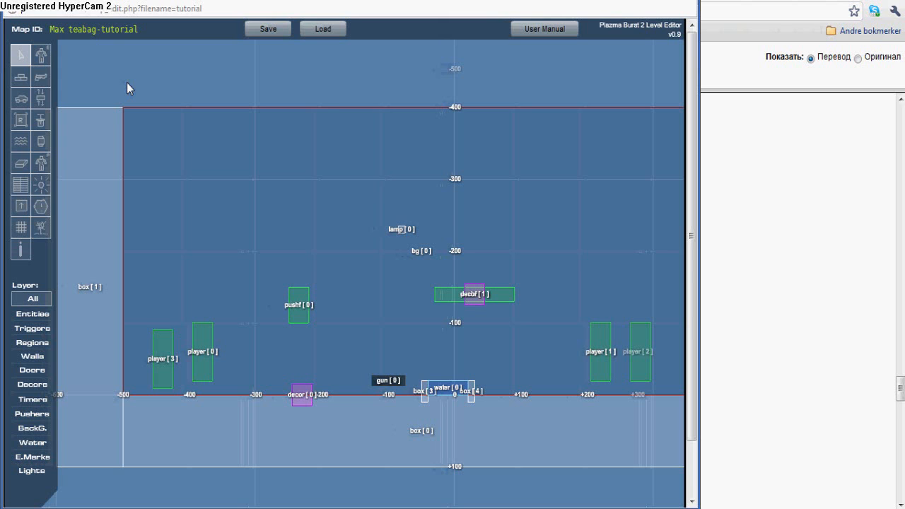
drag(126, 82, 195, 164)
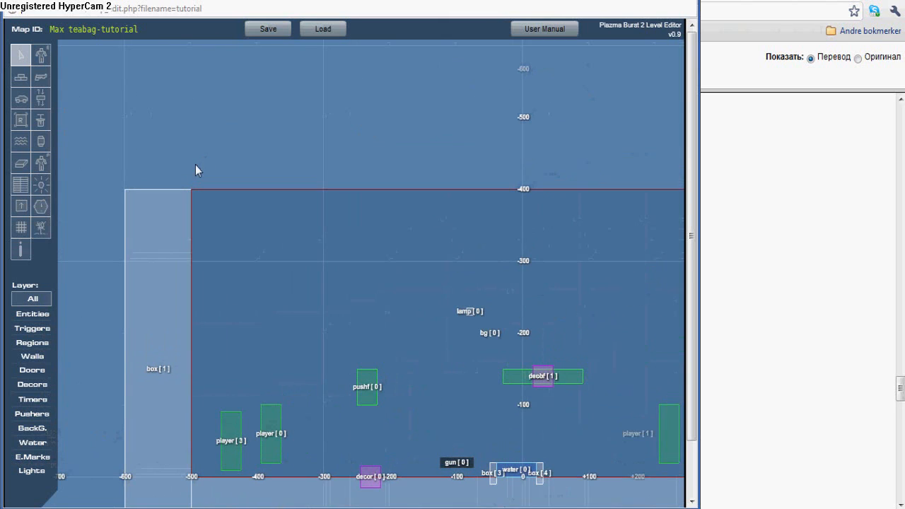
click(21, 249)
click(198, 160)
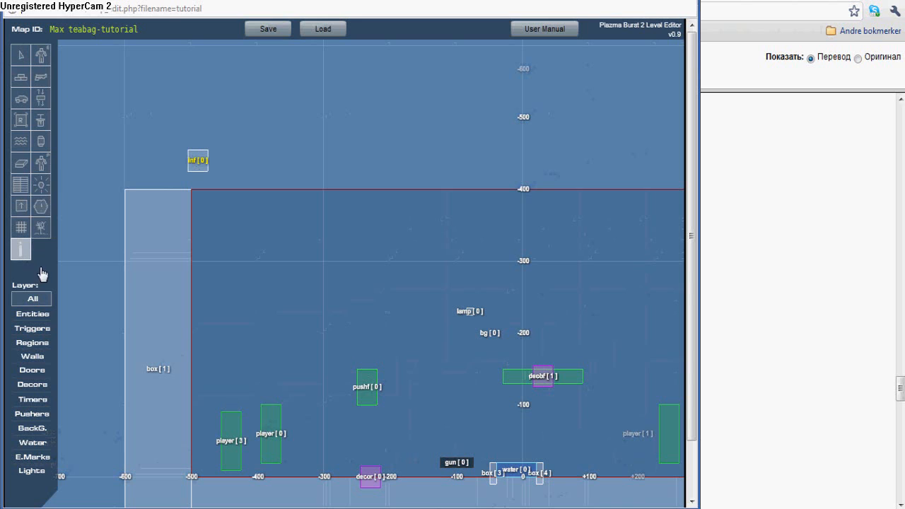
click(21, 187)
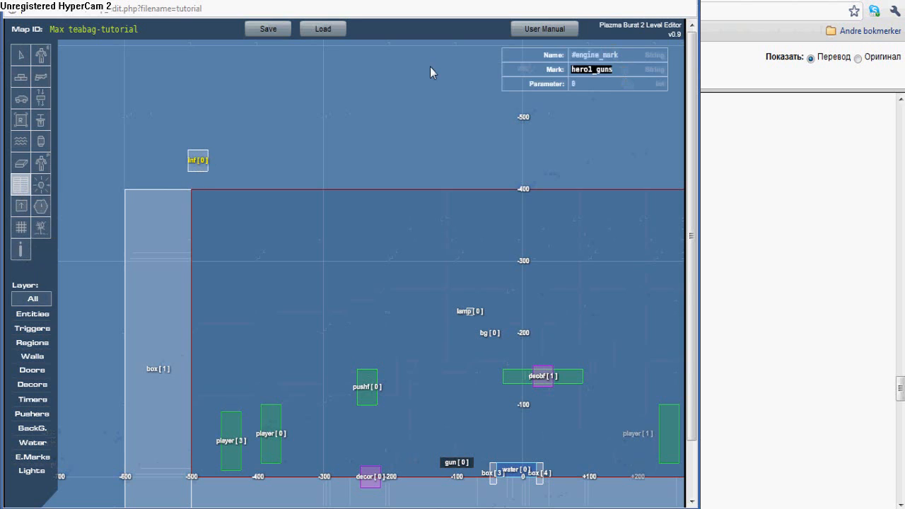
scroll(430, 66, down, 1)
text(ky)
key(Tab)
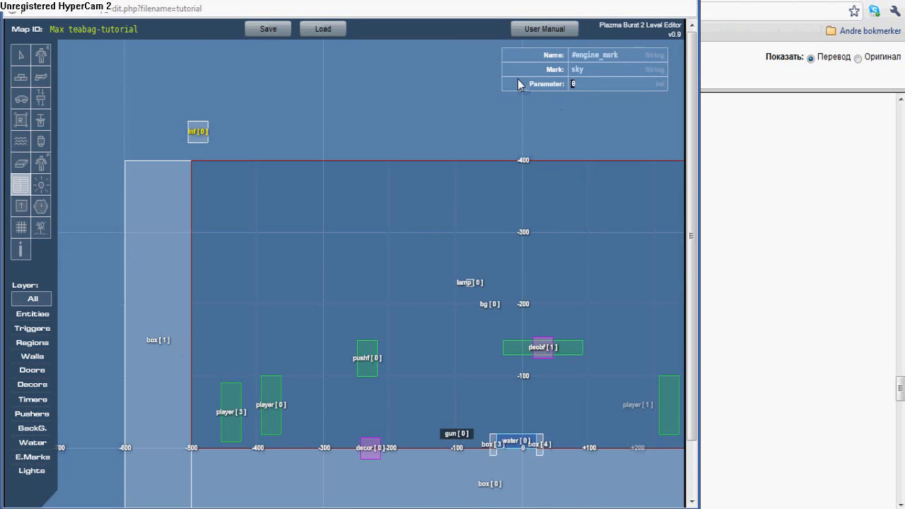
Step: Look up the sky values in the manual and set the sky engine mark's parameter to 6
key(alt+Tab)
scroll(222, 331, down, 3)
scroll(222, 338, down, 2)
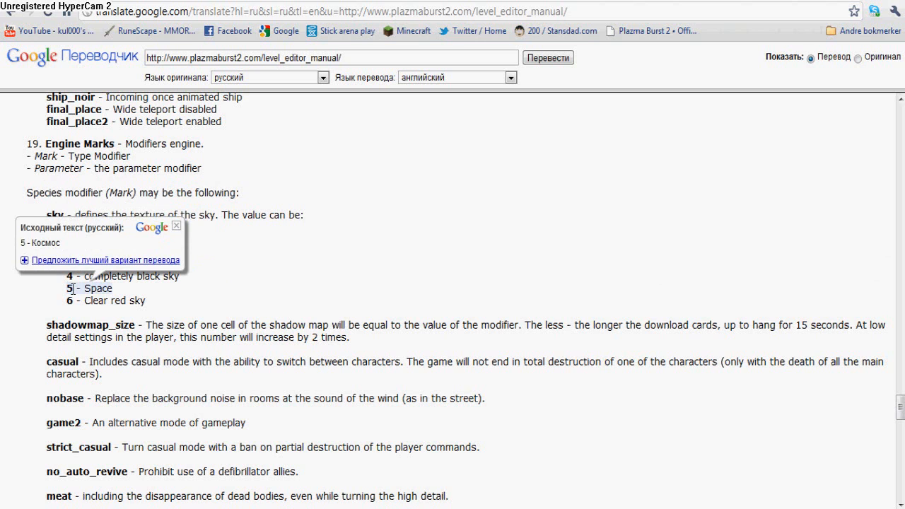
click(300, 508)
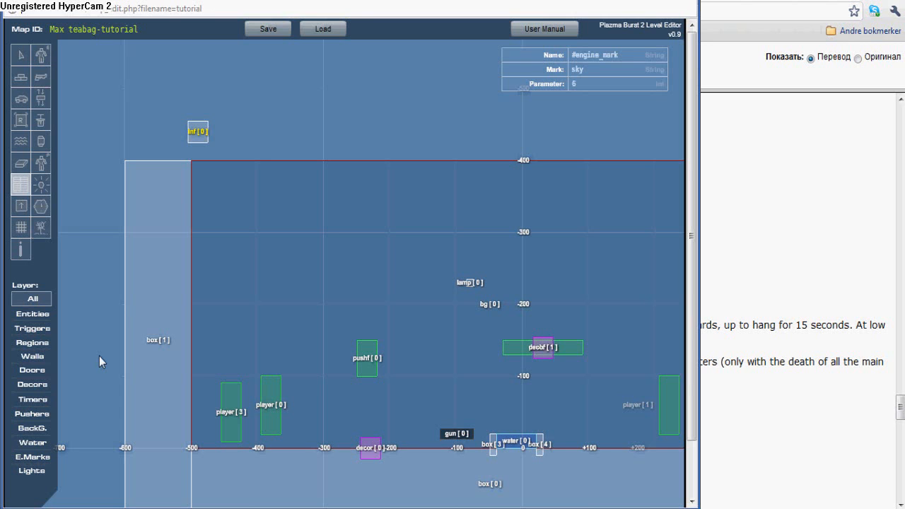
Step: Draw a narrow door at about x -170 from y -180 to -80 and open its name for editing
click(21, 60)
key(Right)
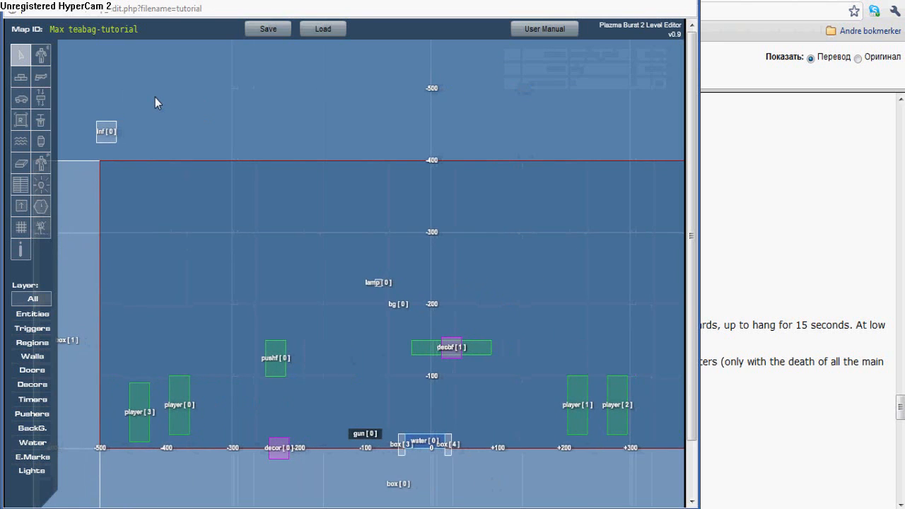
click(40, 98)
drag(322, 390, 322, 320)
click(23, 186)
click(323, 373)
click(604, 54)
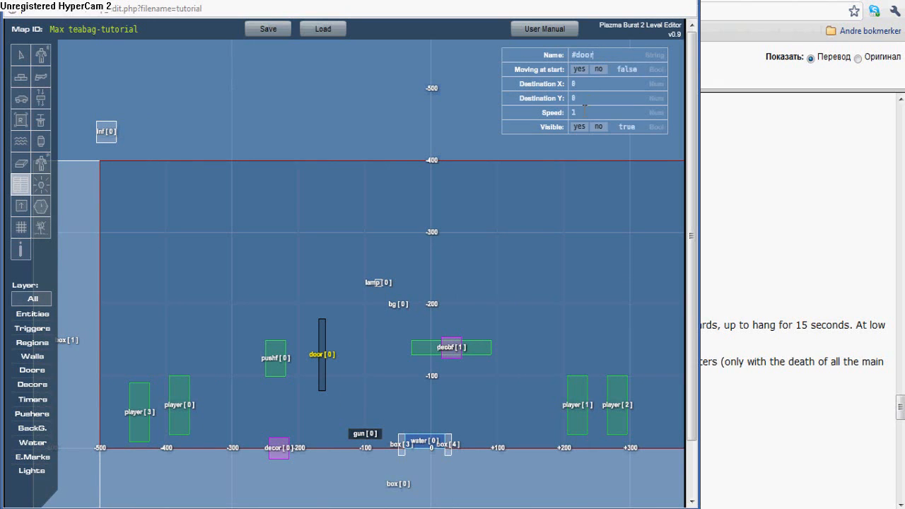
key(BackSpace)
Step: Move the door to about x -150 and stretch it vertically from about y -210 to -30
click(24, 128)
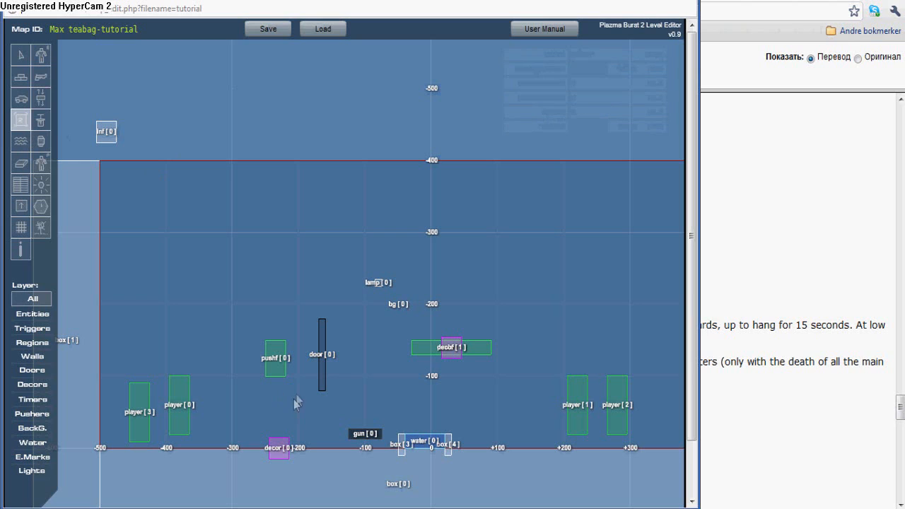
click(24, 57)
drag(321, 366, 335, 402)
drag(337, 357, 338, 297)
click(82, 238)
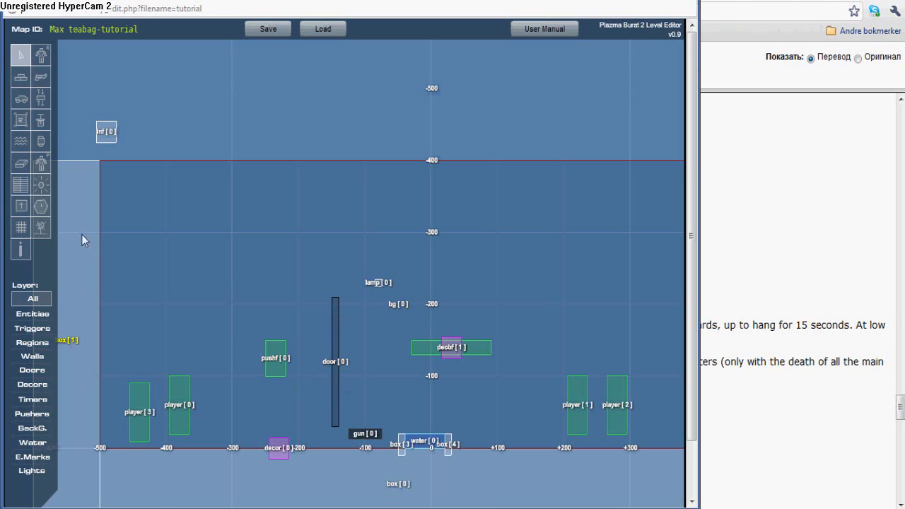
Step: Draw a region just before the door, about x -210 to -160 and y -100 to -20, and open its parameters
click(21, 185)
click(21, 120)
mouse_move(292, 433)
mouse_down()
mouse_move(331, 368)
mouse_move(326, 377)
mouse_up()
click(21, 186)
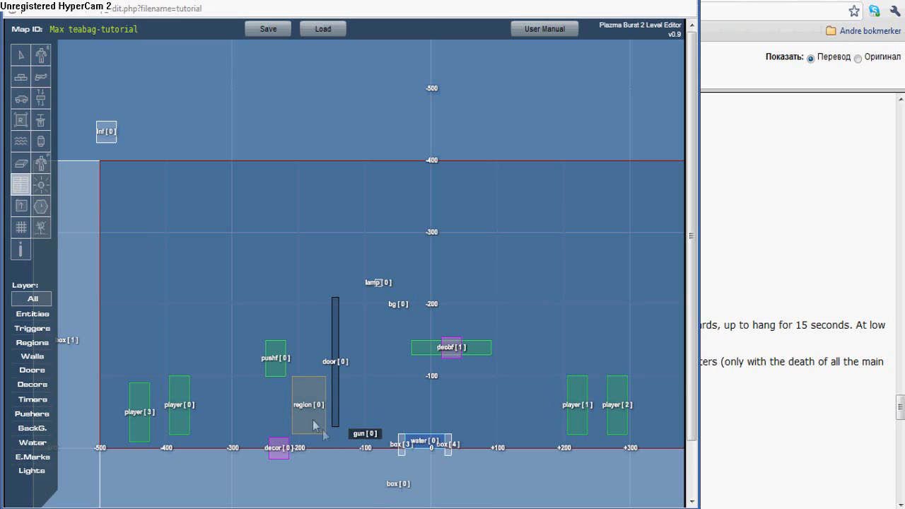
click(323, 430)
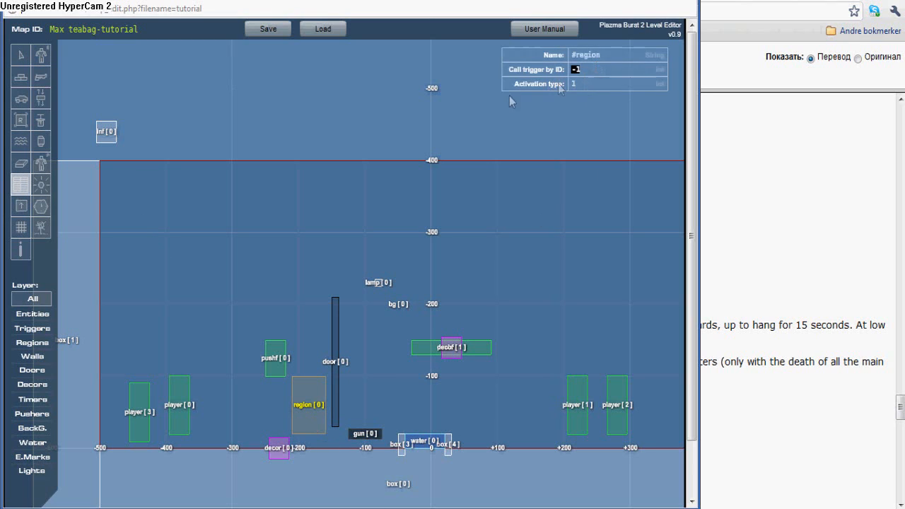
Step: Place a trigger above the region at about x -180, y -180 and name it #doorbell
click(40, 120)
click(311, 322)
click(20, 185)
click(311, 319)
double_click(579, 54)
text(doorbell)
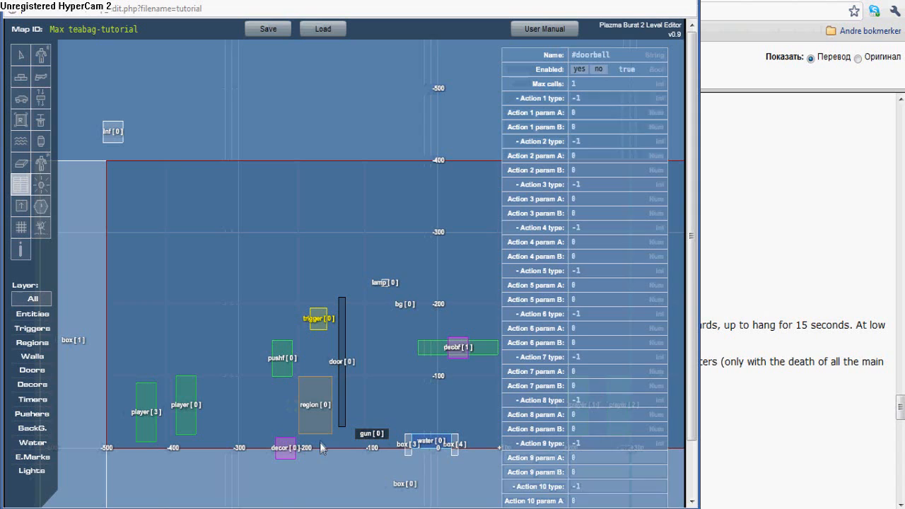
Step: Set the region beside the door to call trigger #doorbell and consult the editor manual
click(323, 409)
click(544, 73)
text(#)
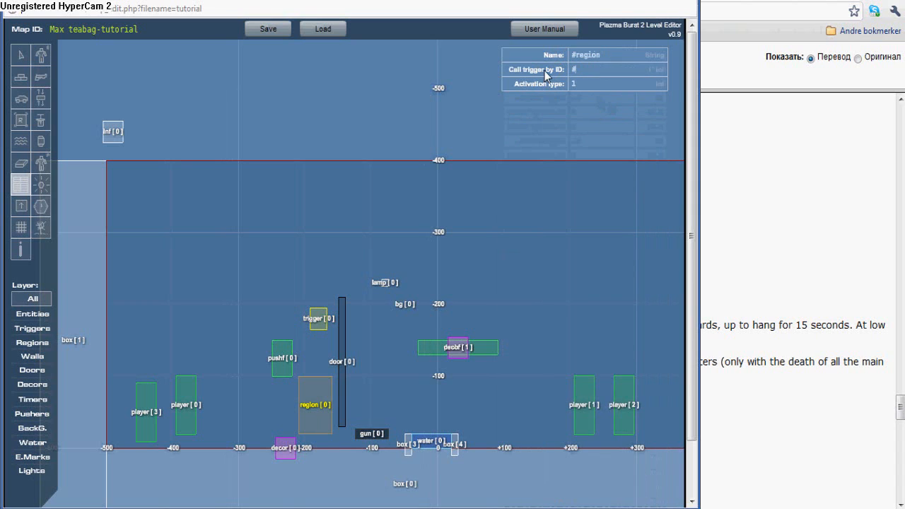
text(doorbell)
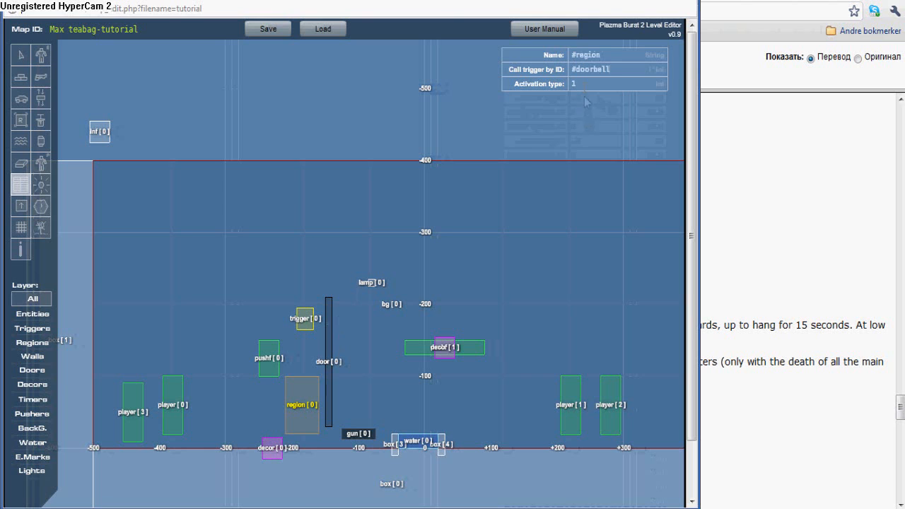
click(275, 474)
scroll(351, 325, up, 5)
scroll(353, 330, up, 5)
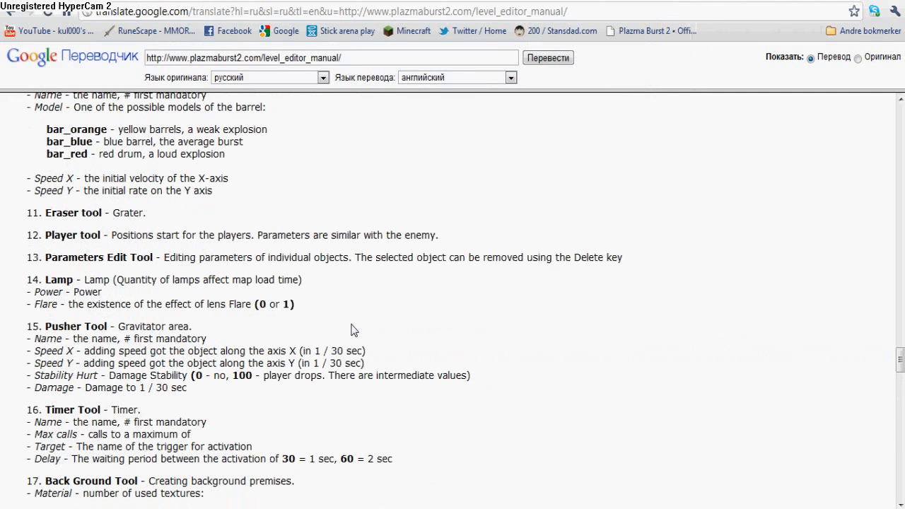
click(342, 506)
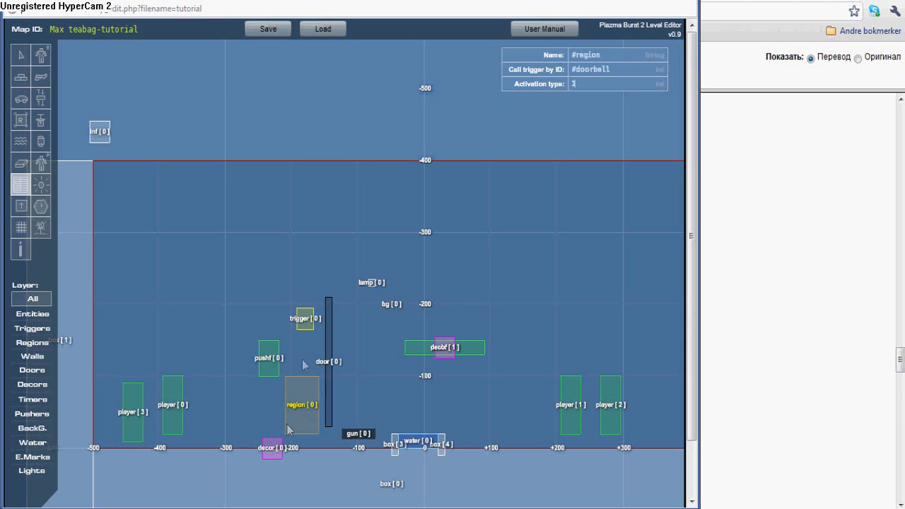
Step: Set the #doorbell trigger's action 1 type to 0 and its parameter A to #door
click(307, 320)
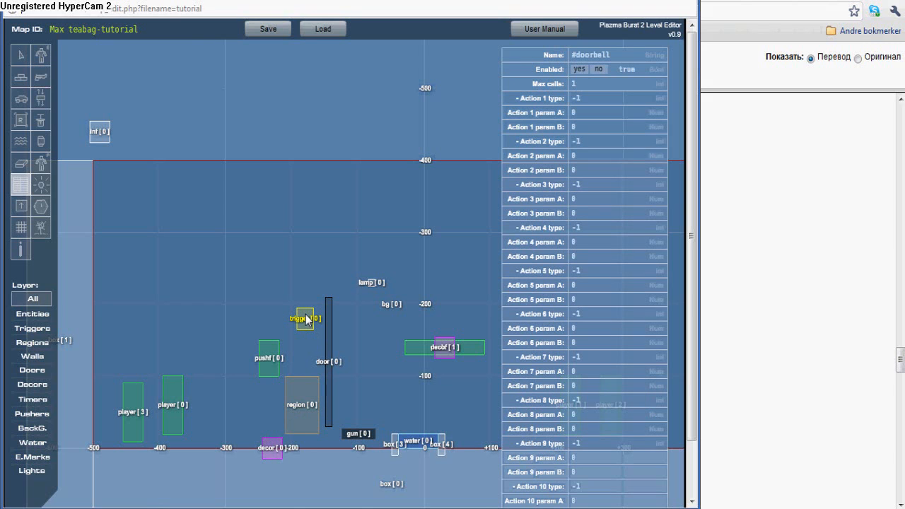
drag(591, 99, 516, 102)
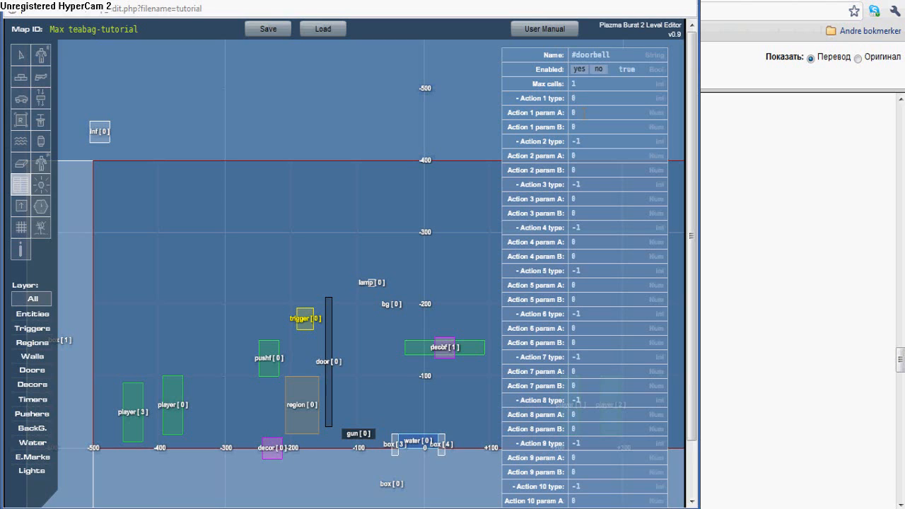
text(#door)
key(Tab)
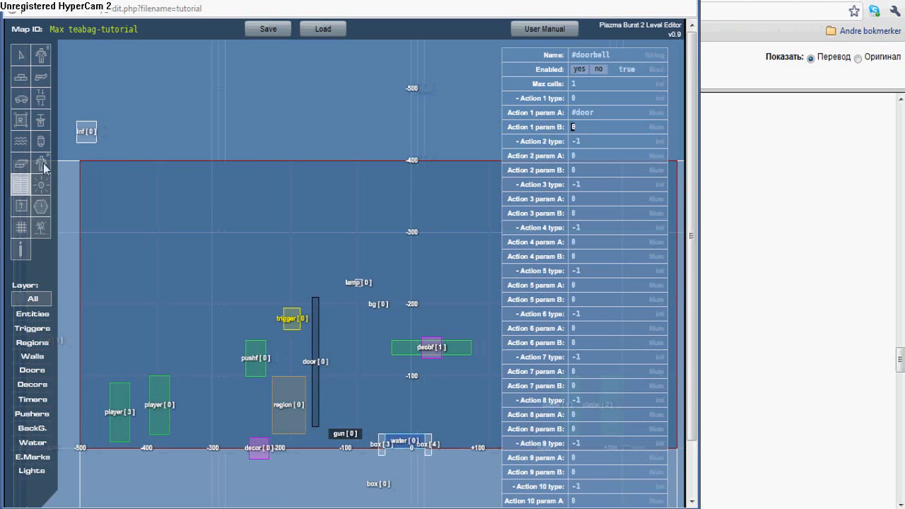
Step: Draw a narrow region alongside the door, matching its height from about y -210 to -30
click(21, 120)
drag(320, 427, 326, 298)
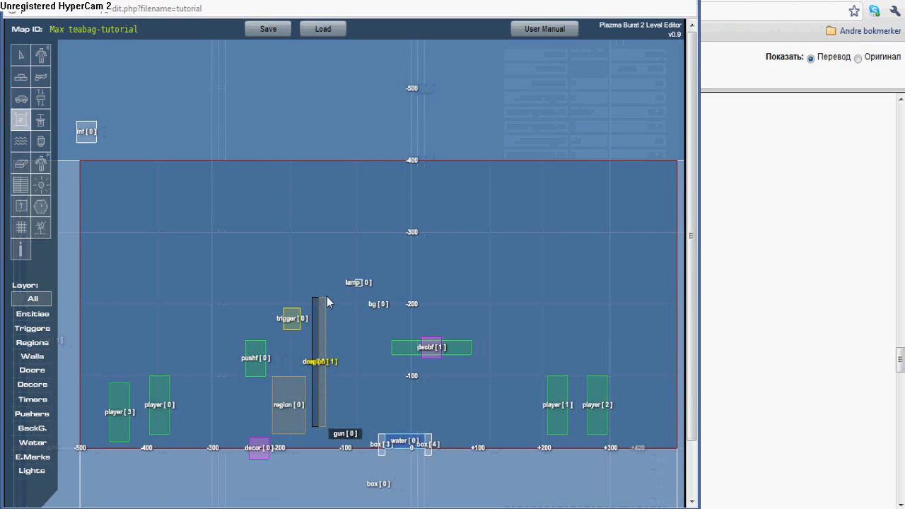
drag(319, 355, 326, 204)
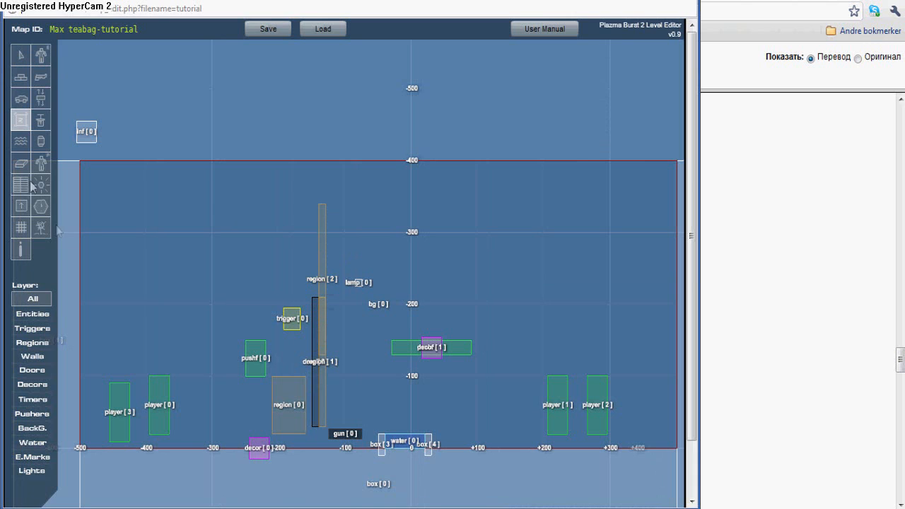
click(41, 344)
key(Delete)
click(32, 299)
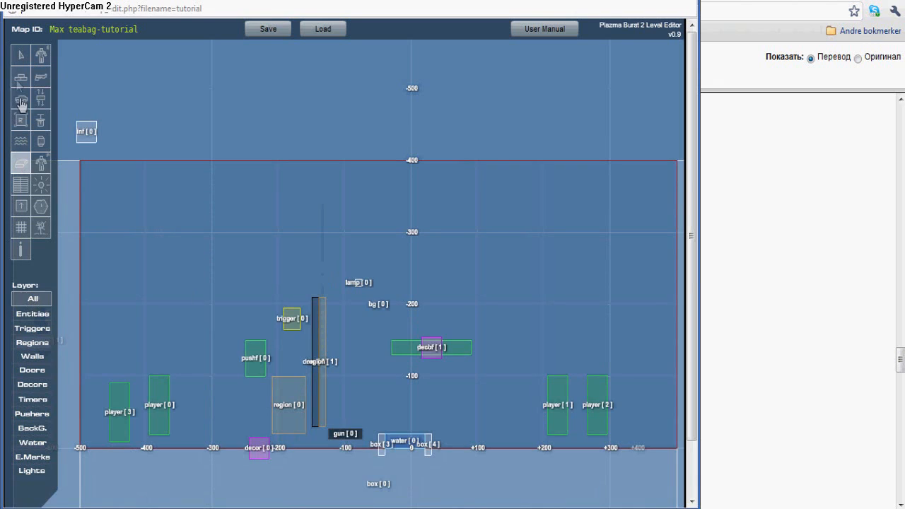
Step: Move the narrow region directly above the door, from about y -390 to -210, and name it #target
click(20, 55)
drag(323, 354, 327, 230)
click(316, 264)
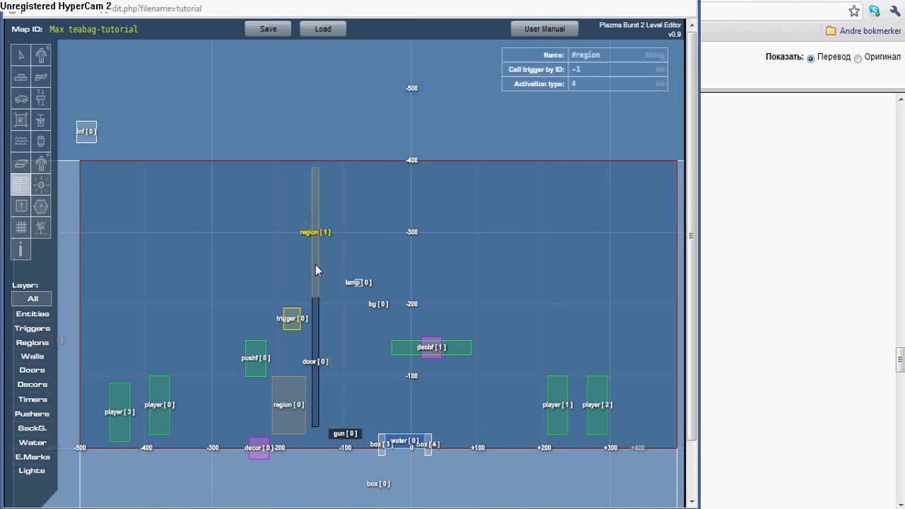
drag(601, 54, 579, 55)
text(target)
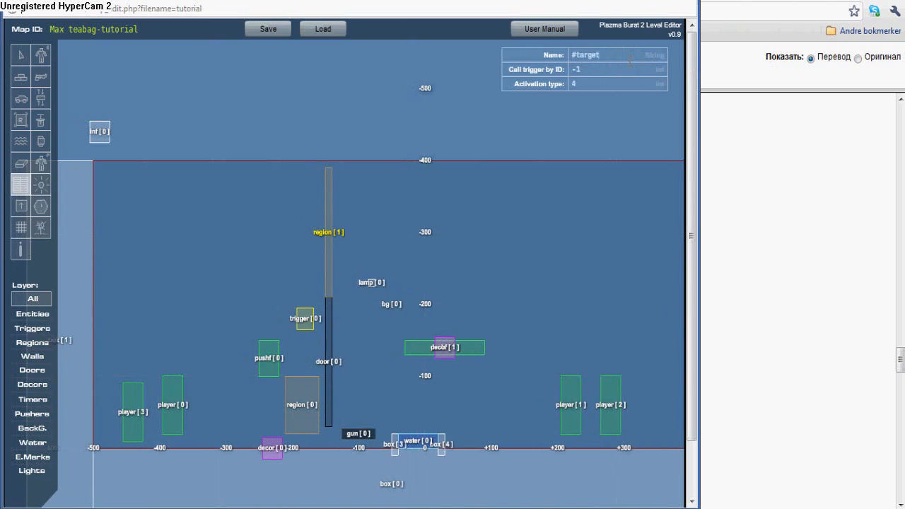
Step: Set the #doorbell trigger's action 1 parameter B to #target and review the linked regions, trigger and door
click(310, 322)
text(#target)
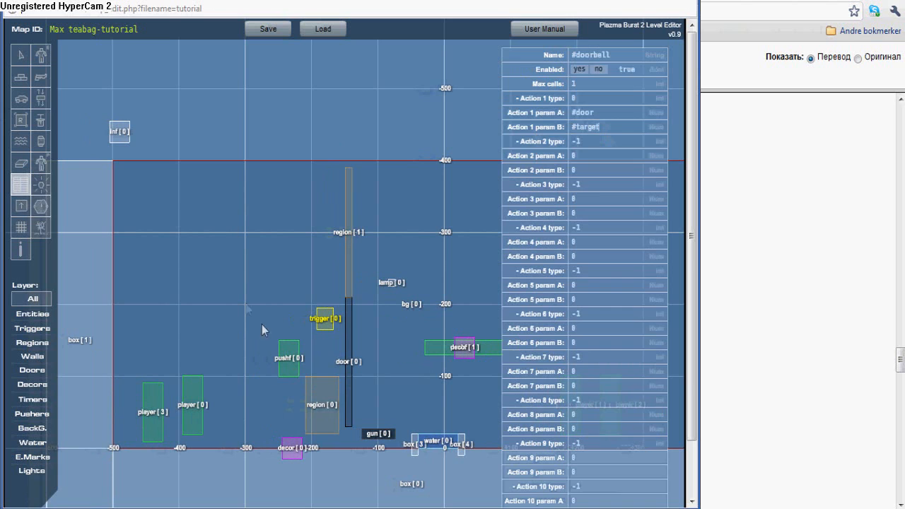
click(322, 400)
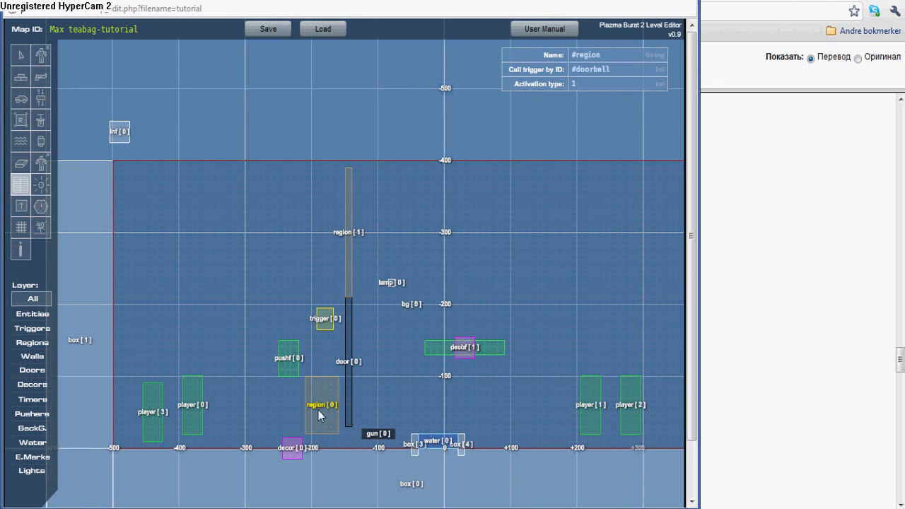
click(327, 320)
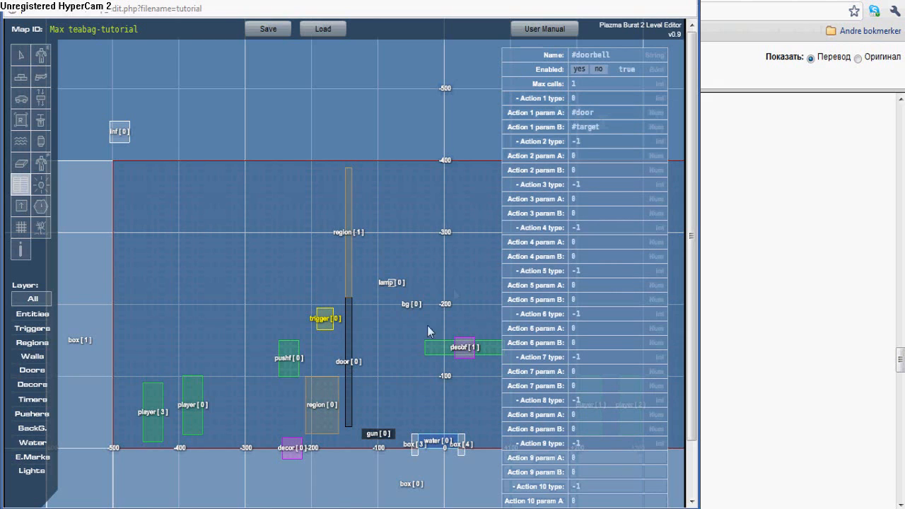
click(346, 367)
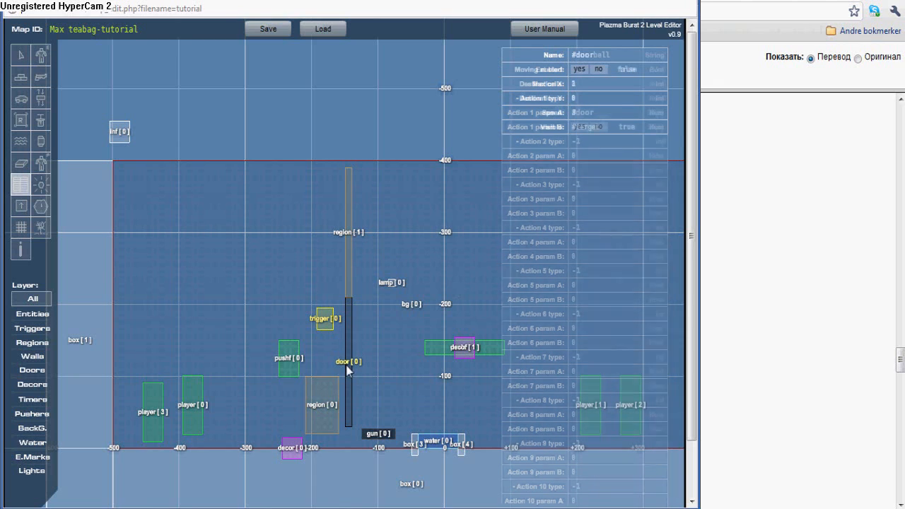
click(349, 241)
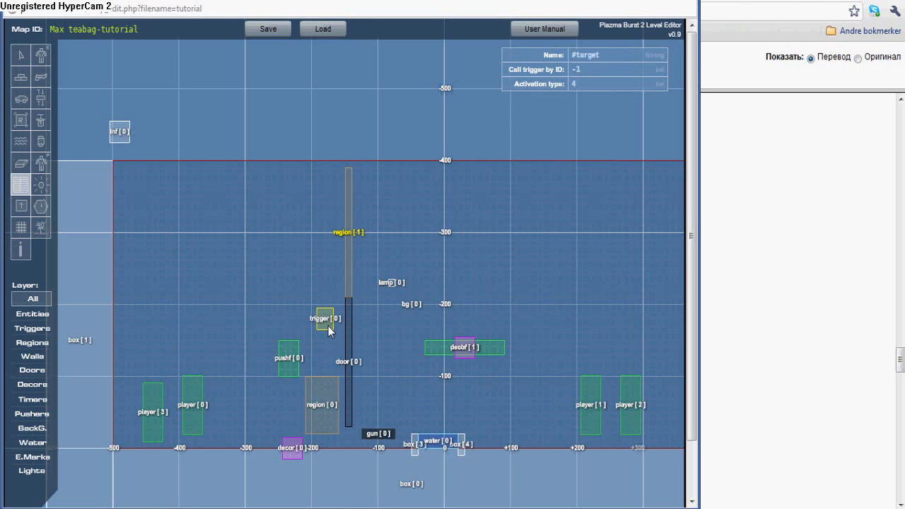
Step: Place a timer above the room at about x -340, y -440, with target #bomb and delay 3000
click(43, 210)
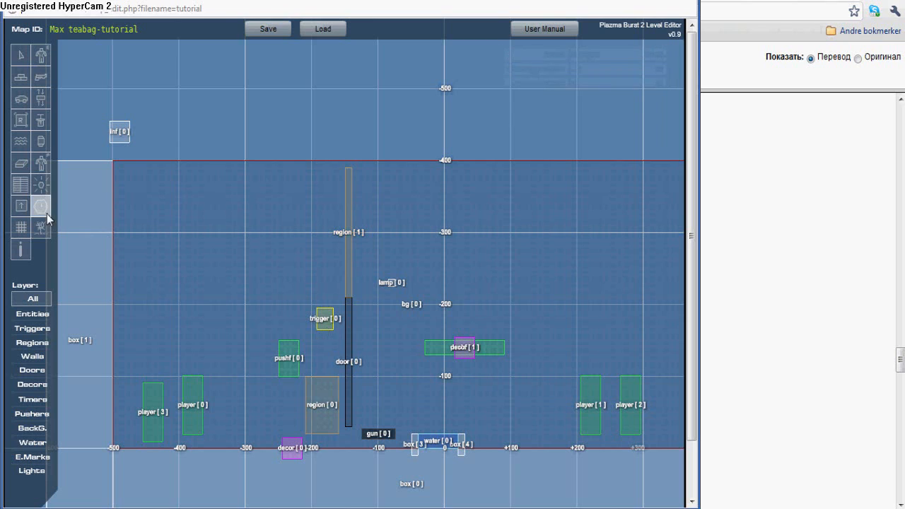
click(219, 132)
click(21, 184)
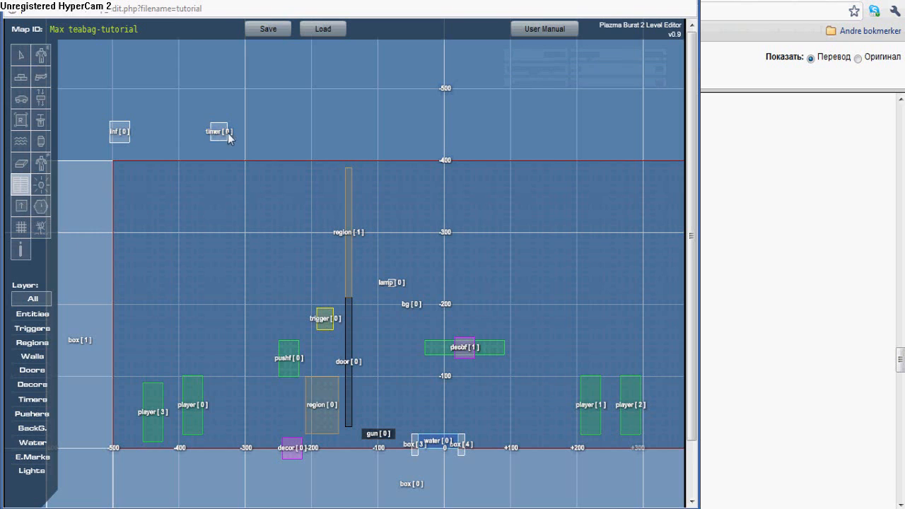
click(217, 132)
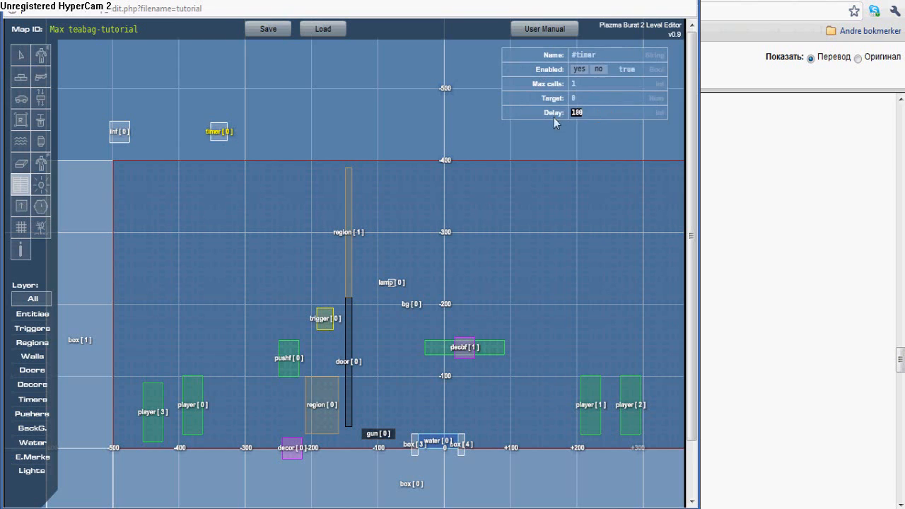
text(150)
text(00)
text(#)
text(bomb)
Step: Place a trigger beside the timer at about x -210, y -440, name it #bomb and check it against the timer's target
click(42, 123)
click(304, 130)
click(23, 186)
click(307, 135)
click(575, 51)
text(#bc)
click(220, 132)
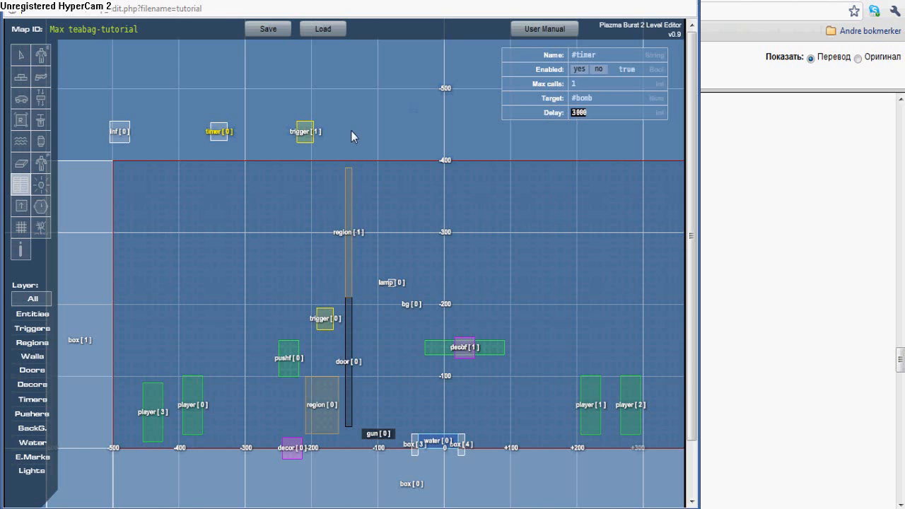
click(311, 132)
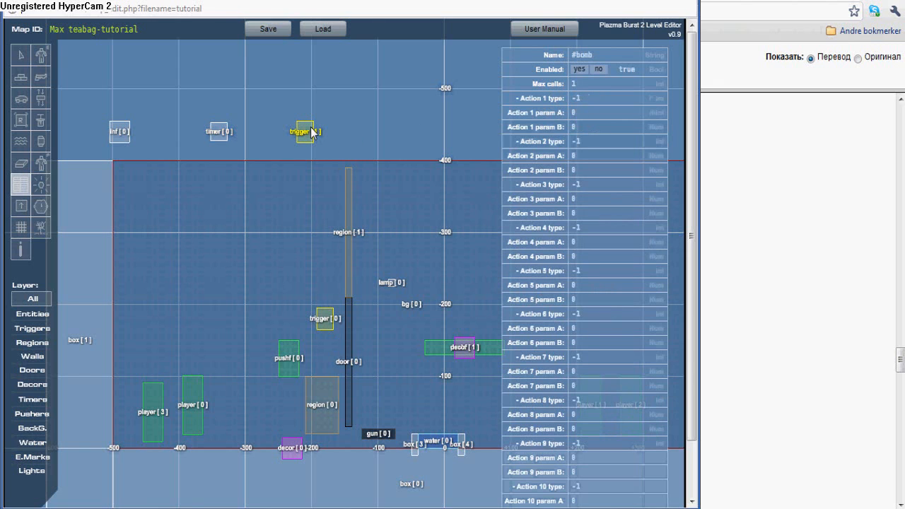
click(217, 136)
click(309, 130)
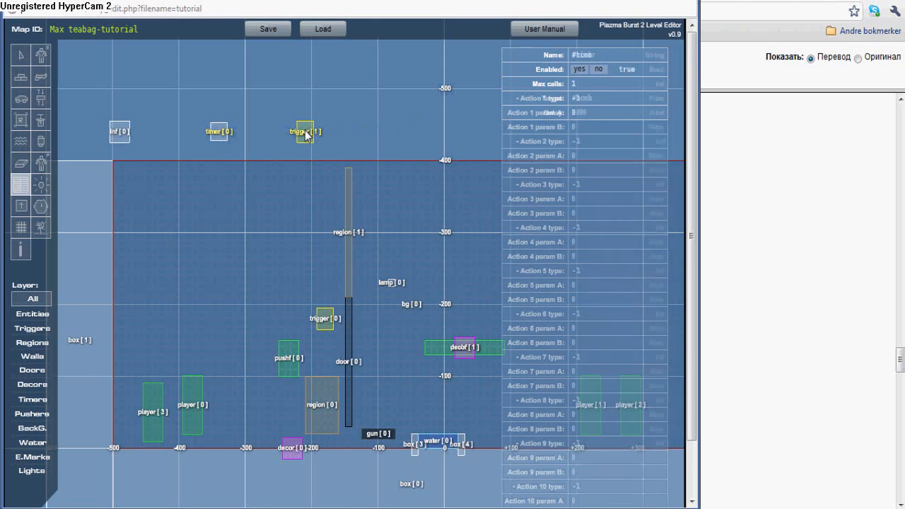
Step: Look up the explosion action in the manual and set the #bomb trigger's action 1 type to 24
click(527, 104)
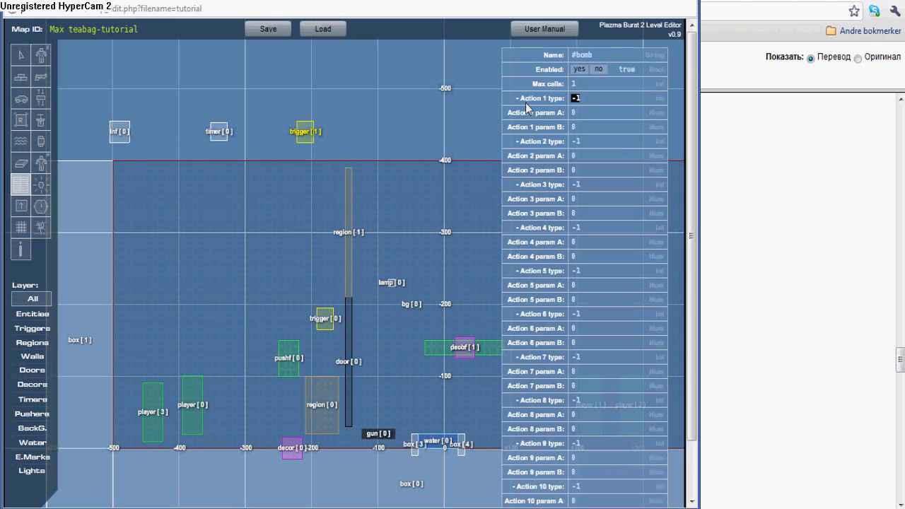
key(alt+Tab)
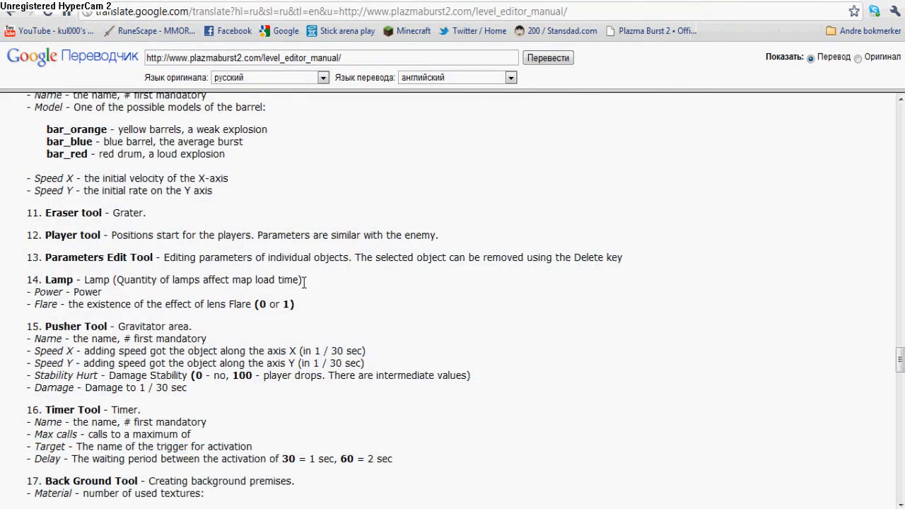
scroll(303, 282, up, 12)
scroll(304, 282, down, 2)
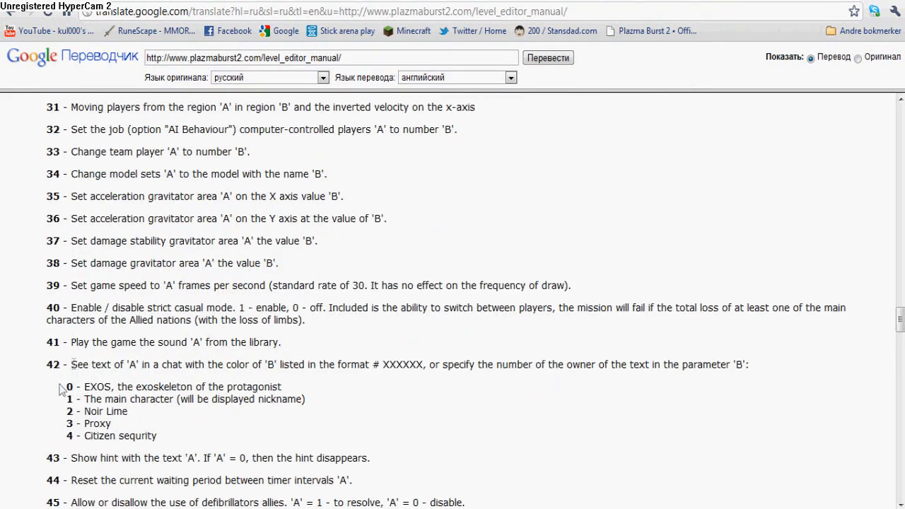
scroll(71, 375, up, 3)
scroll(76, 371, up, 7)
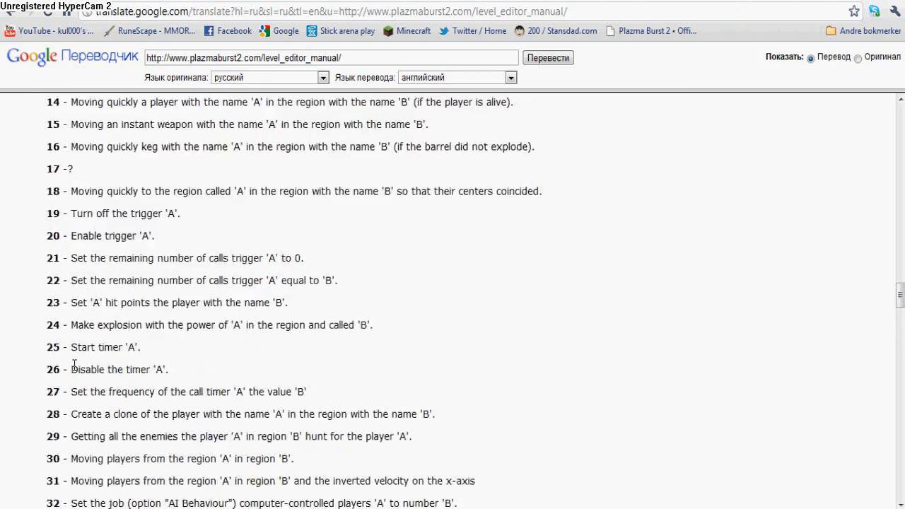
scroll(76, 369, up, 5)
scroll(76, 369, down, 2)
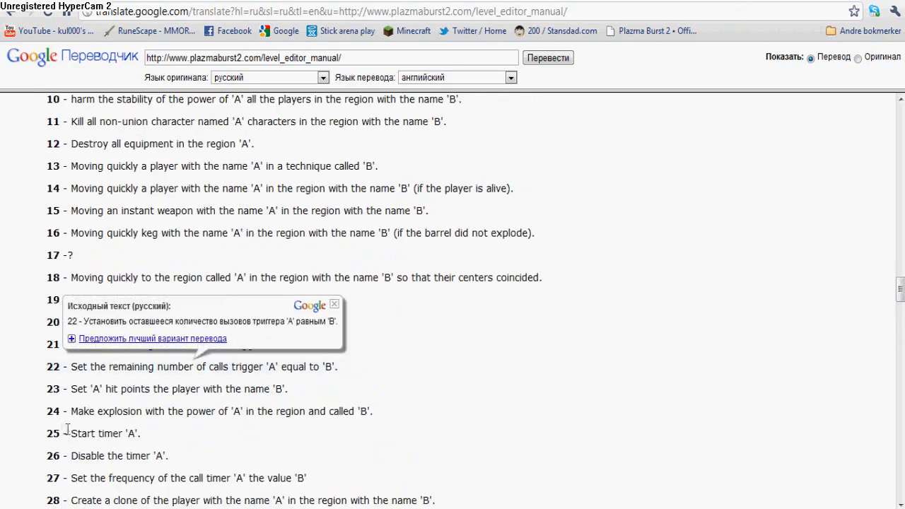
mouse_move(49, 412)
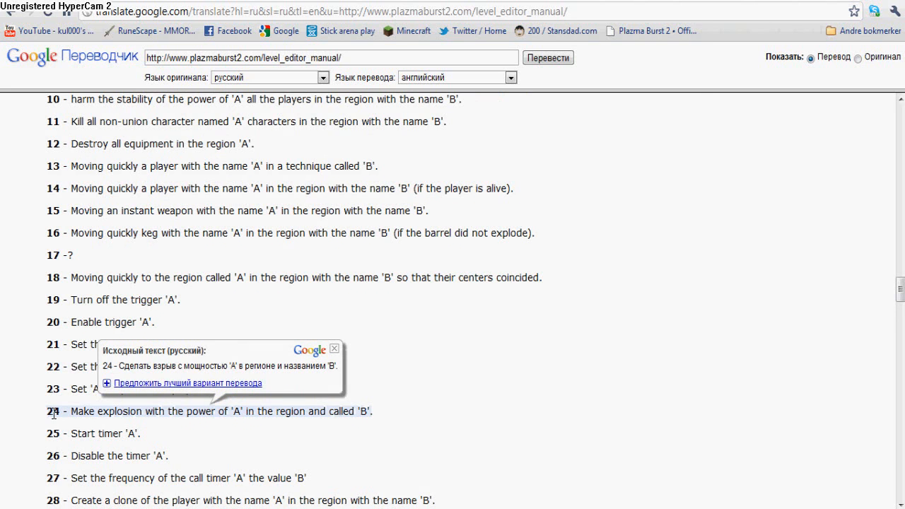
key(alt+Tab)
text(24)
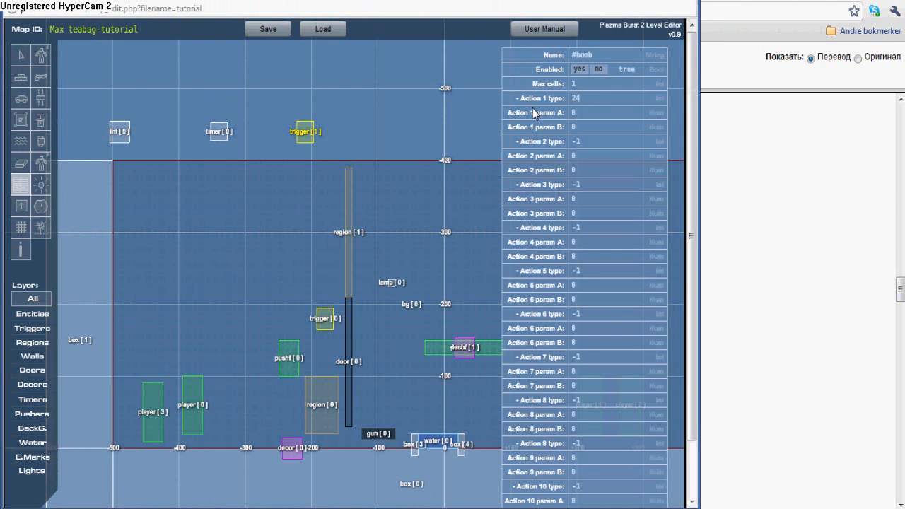
Step: Check the explosion action's parameters in the manual and set the #bomb trigger's action 1 parameter A to 1000
key(alt+Tab)
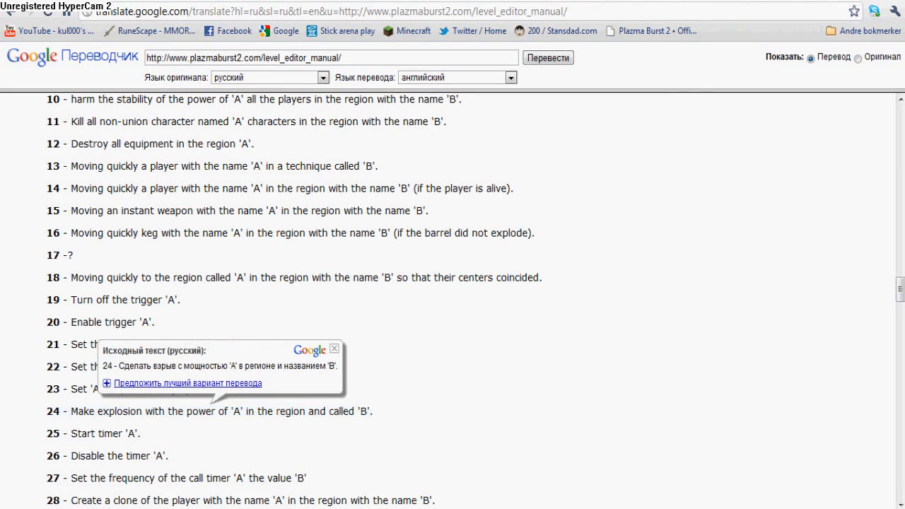
key(alt+Tab)
click(580, 112)
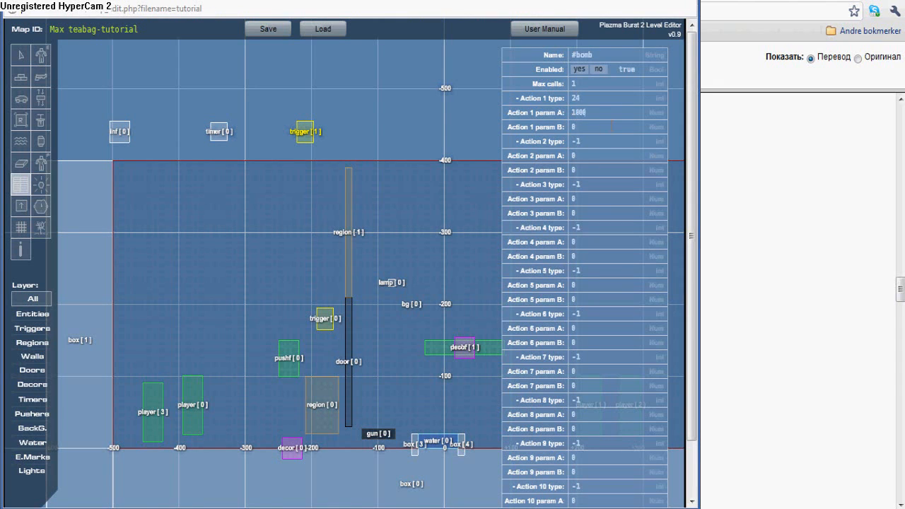
Step: Draw a region about 70 by 60 units at about x -320, y -240, and name it #bombsite
click(21, 227)
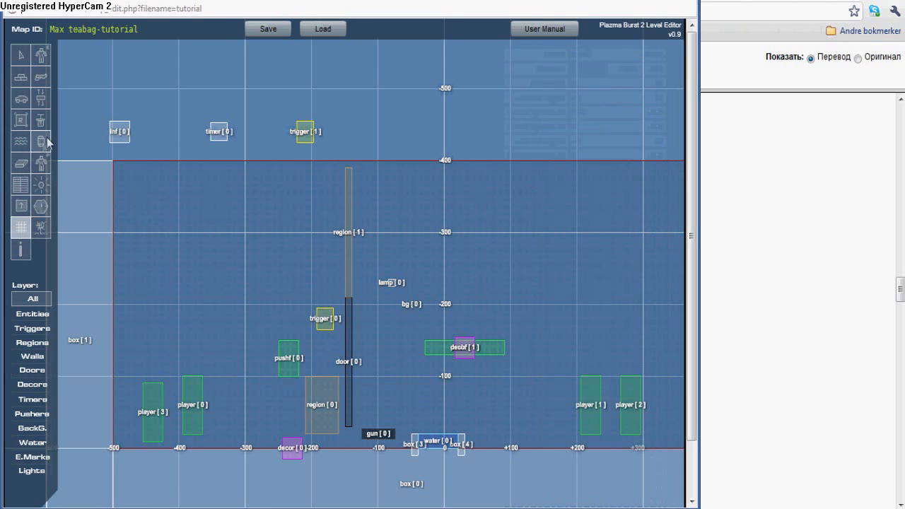
click(20, 120)
drag(232, 276, 277, 320)
click(18, 185)
click(256, 299)
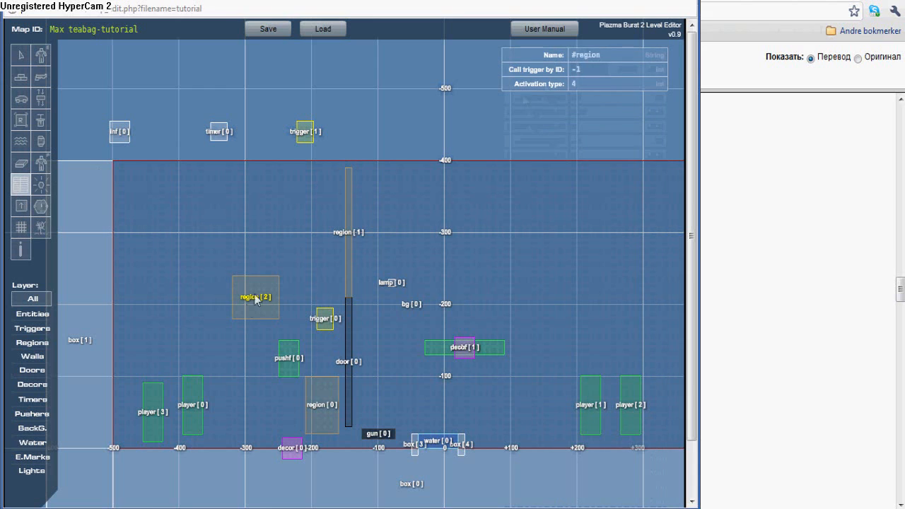
drag(600, 55, 578, 55)
text(bombsite)
Step: Set the #bomb trigger's action 1 parameter B to #bombsite and review the linked timer, trigger and region
click(306, 123)
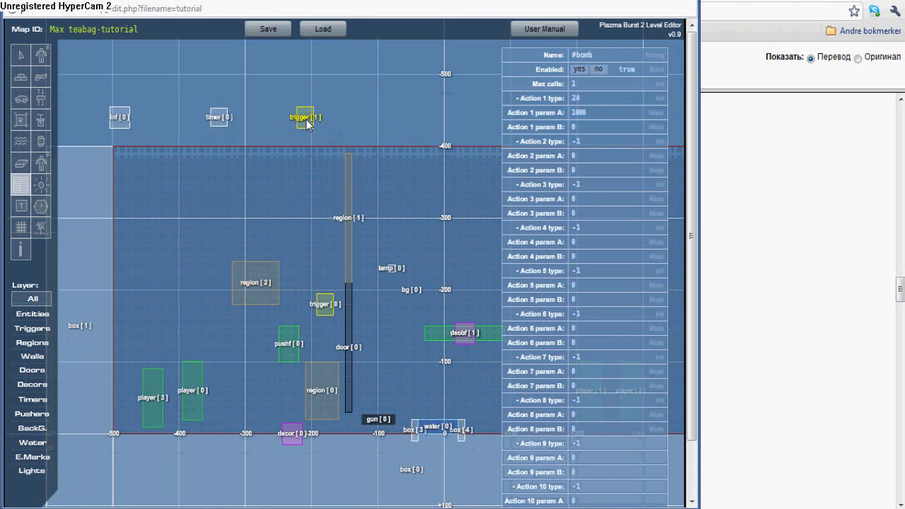
text(#bombsite)
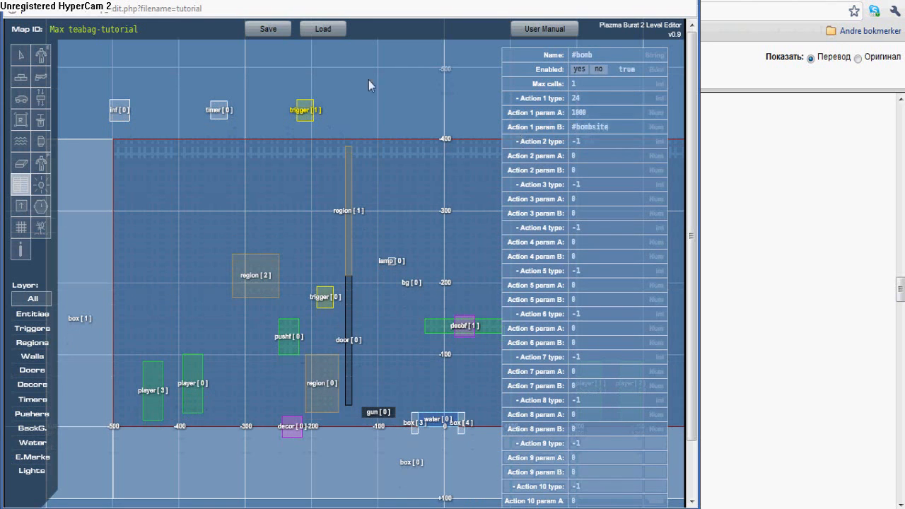
click(219, 110)
drag(596, 102, 557, 103)
click(556, 102)
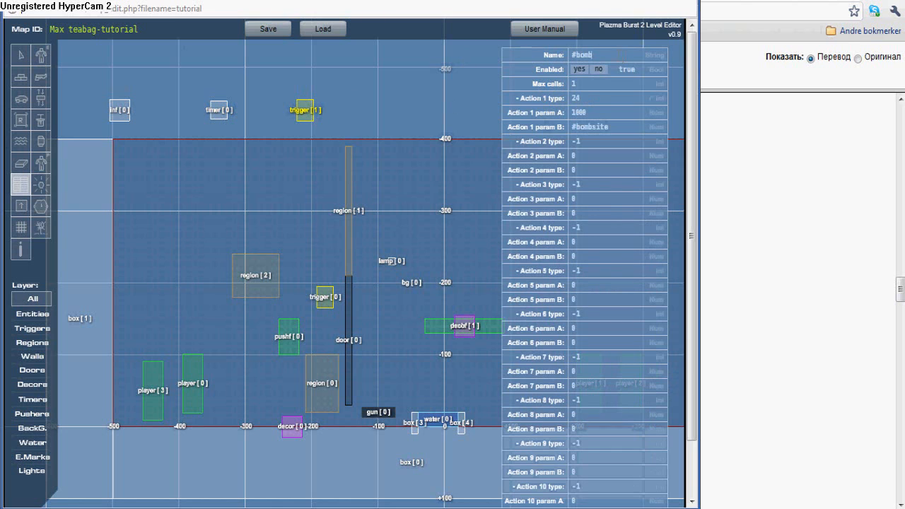
click(576, 98)
key(Tab)
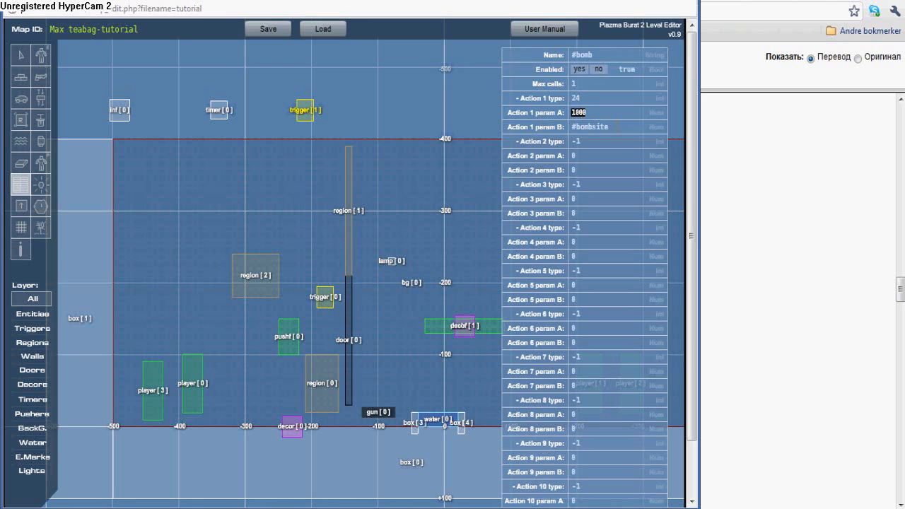
key(Tab)
click(249, 283)
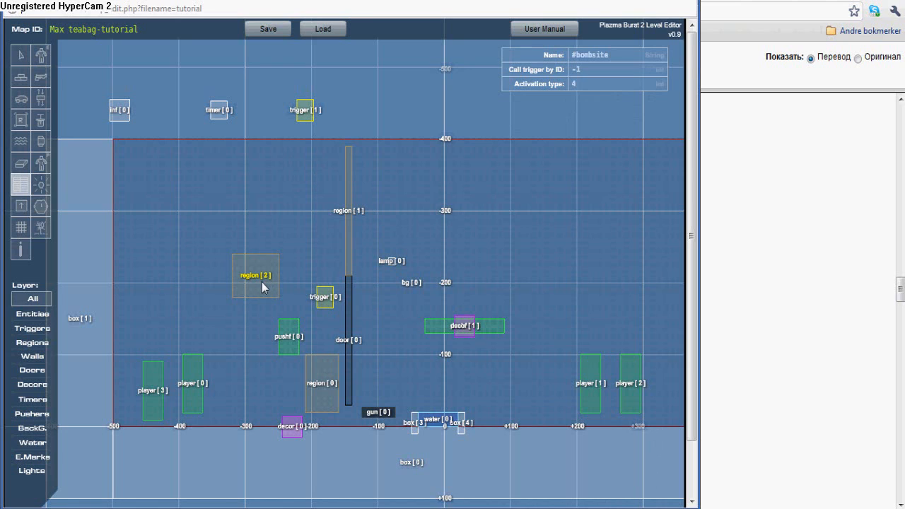
click(22, 57)
click(412, 462)
drag(192, 507, 260, 481)
key(alt+Tab)
key(alt+Tab)
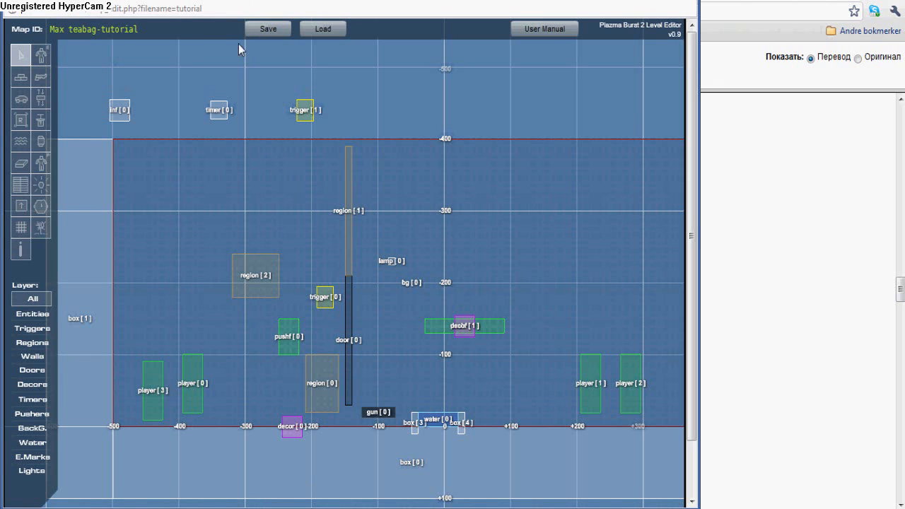
Step: Save the level, mark the map as published on its website editing page and save the changes
click(261, 32)
click(261, 32)
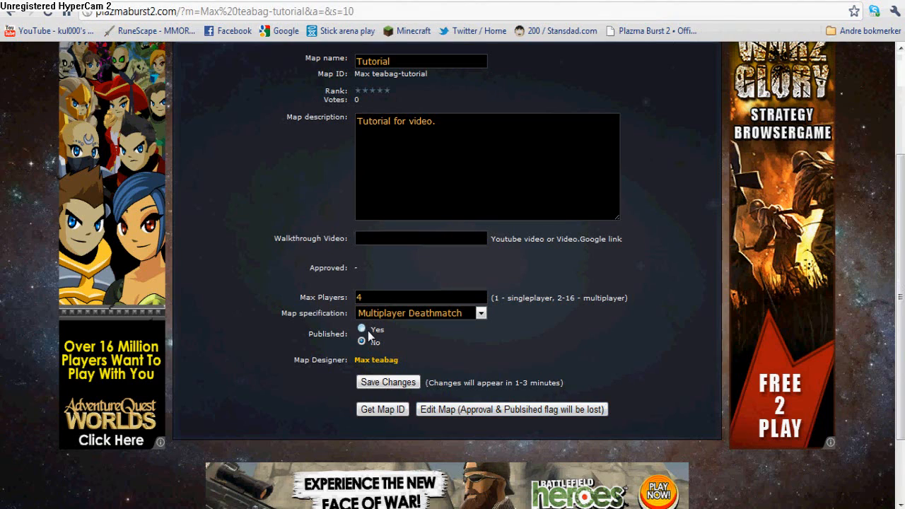
click(388, 382)
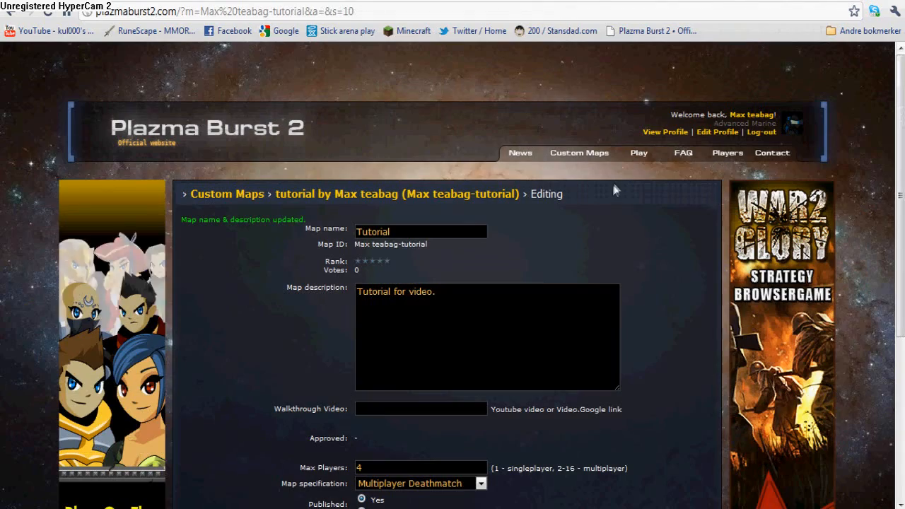
Step: Open the game on the Play page, log in to multiplayer with the prefilled account and enter the English chatroom
click(640, 153)
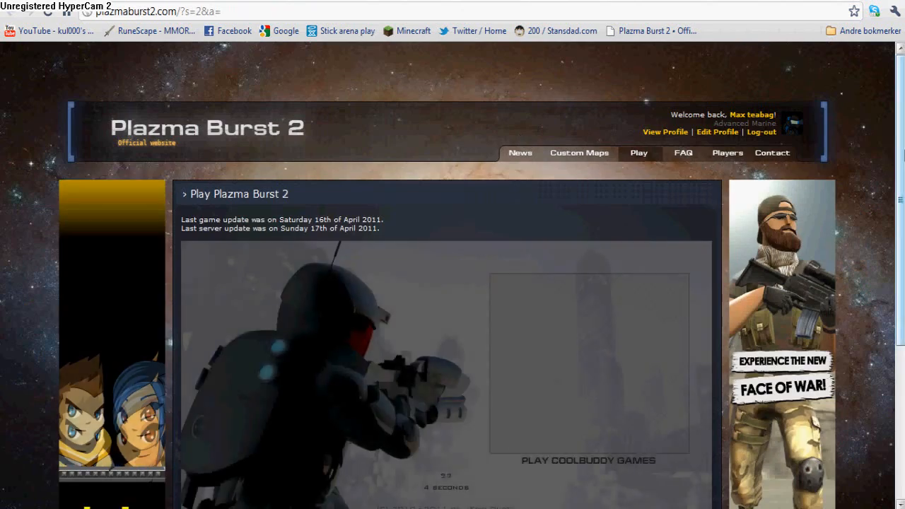
scroll(449, 427, down, 1)
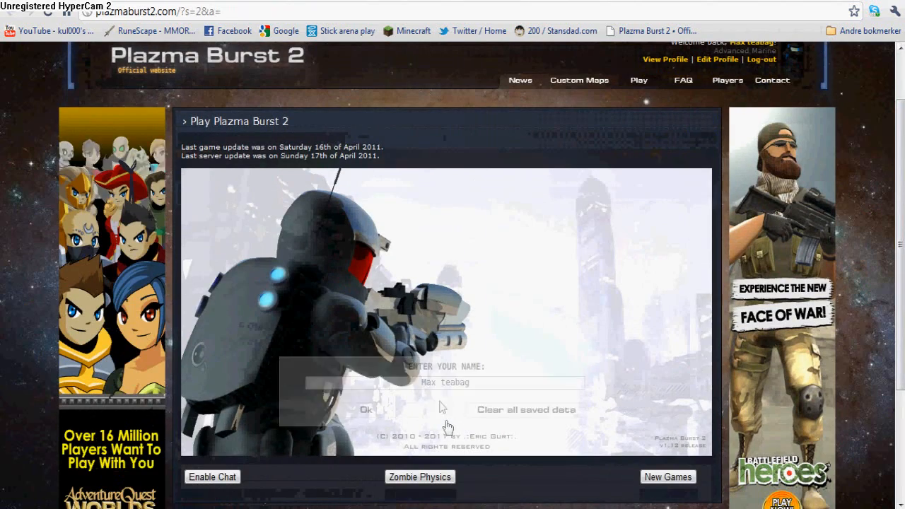
click(420, 417)
click(422, 416)
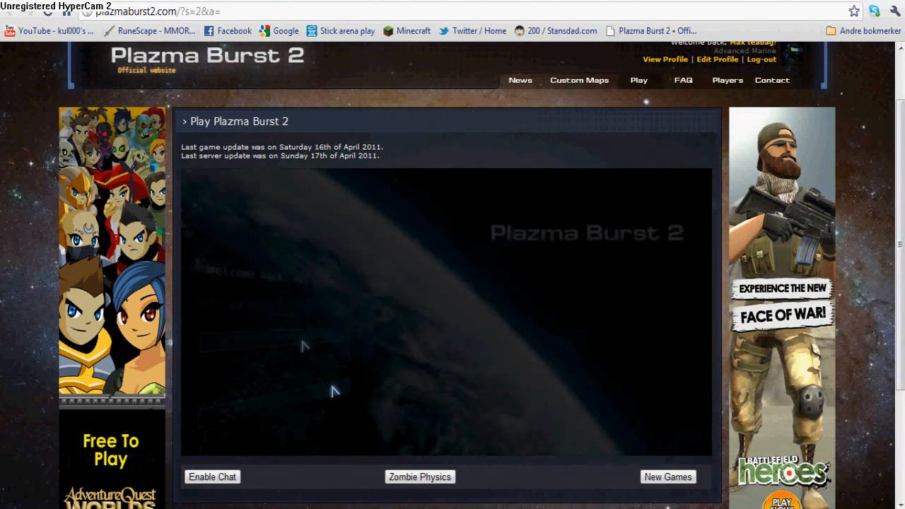
click(293, 360)
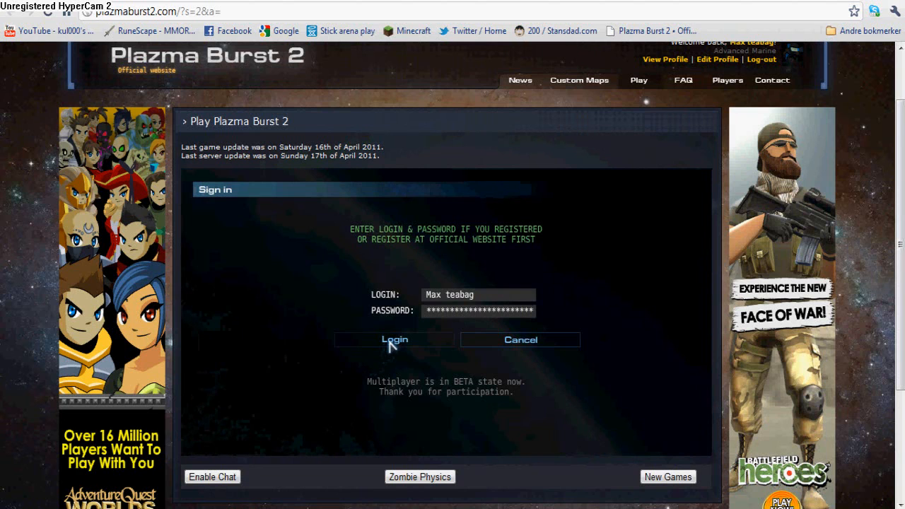
click(418, 348)
click(244, 239)
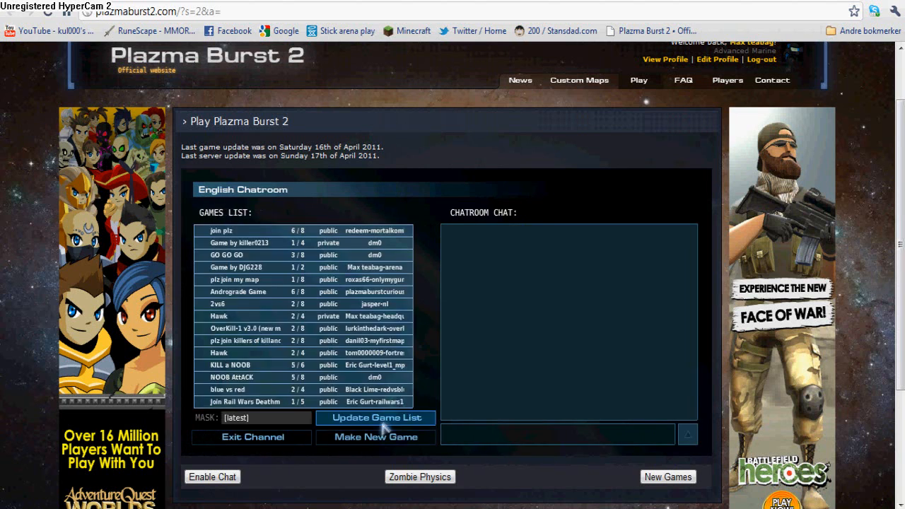
Step: Create and start a four-player DM game using the tutorial map's ID, protected with a join password
click(376, 435)
drag(438, 288, 343, 287)
text(Max tea)
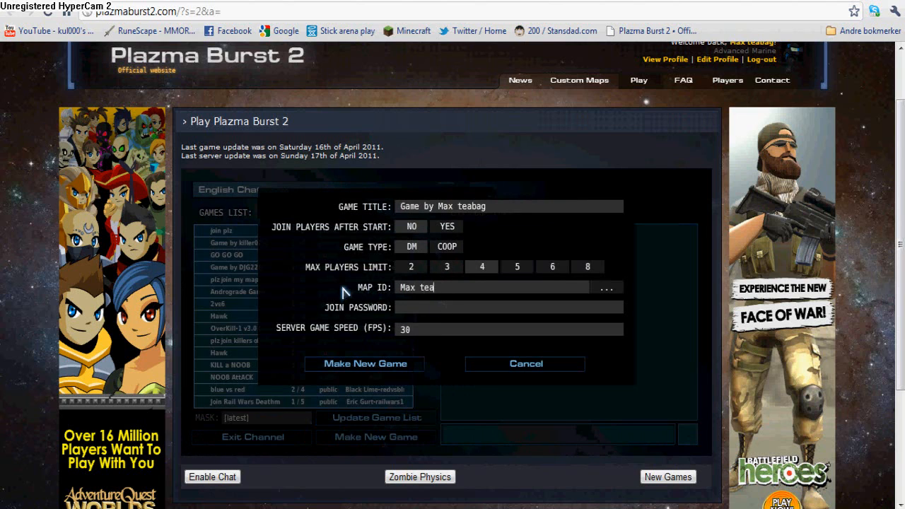
text(bag-tutra)
text(orial)
click(429, 309)
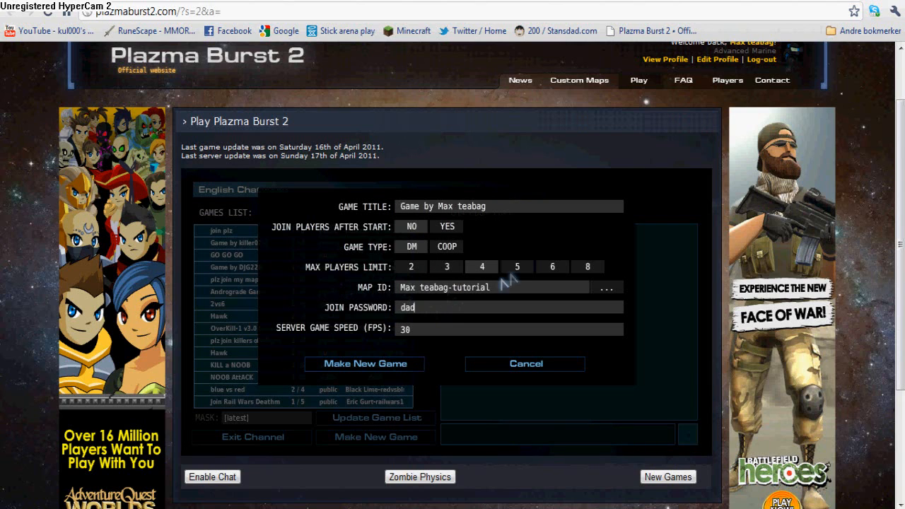
click(390, 367)
click(264, 413)
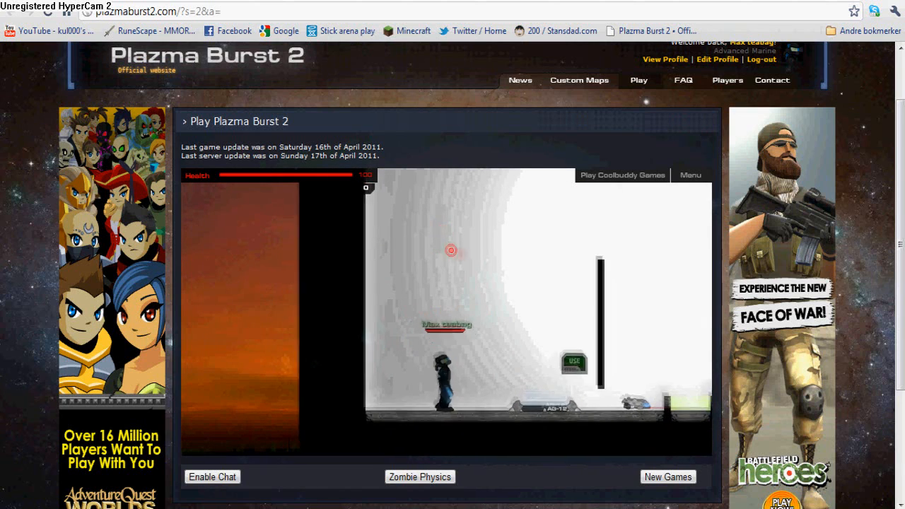
Step: Playtest the map by jumping around the spawn area, passing the door, picking up the gun and crossing the water
key(d)
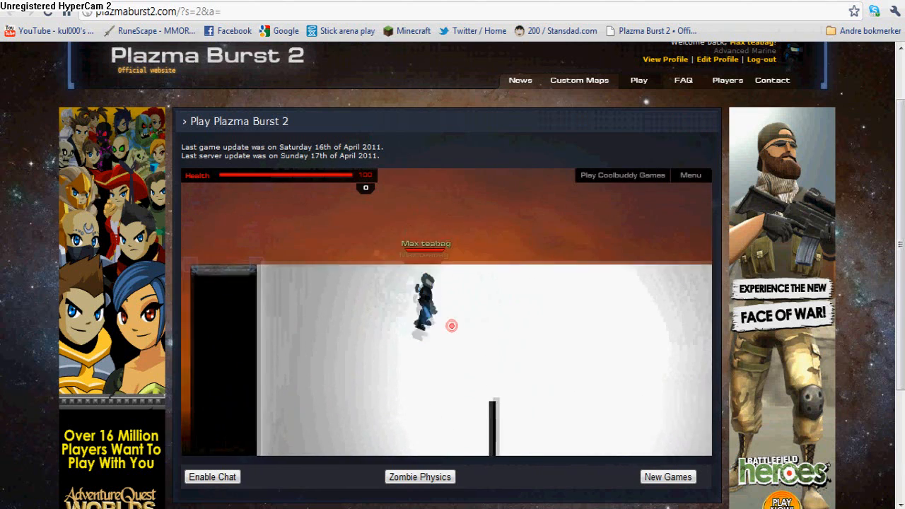
key(d)
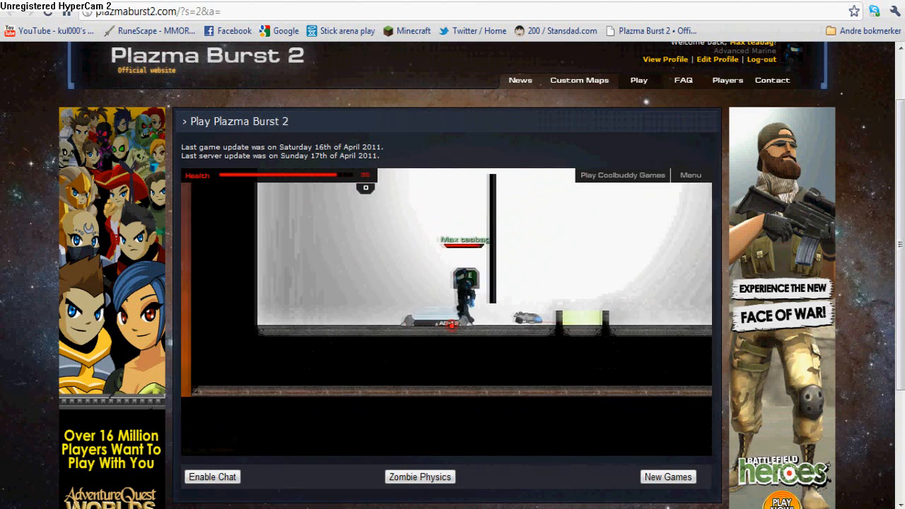
key(d)
key(9)
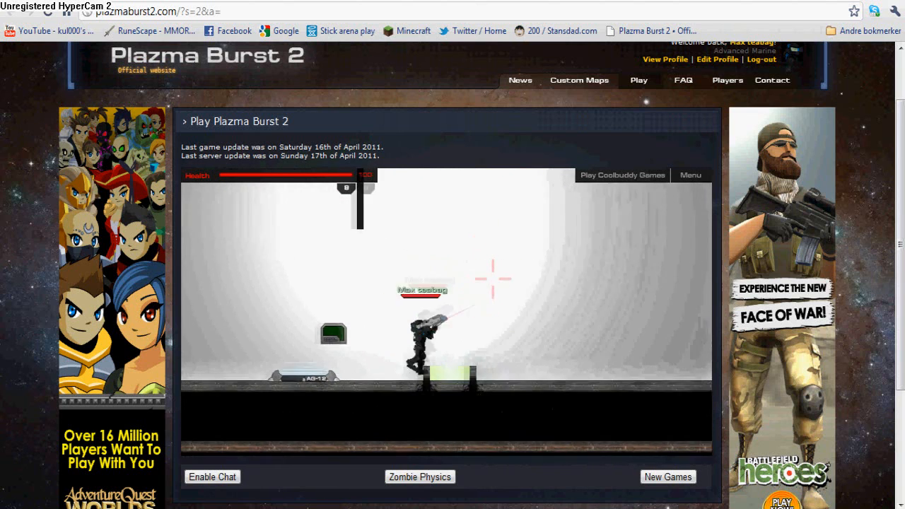
key(d)
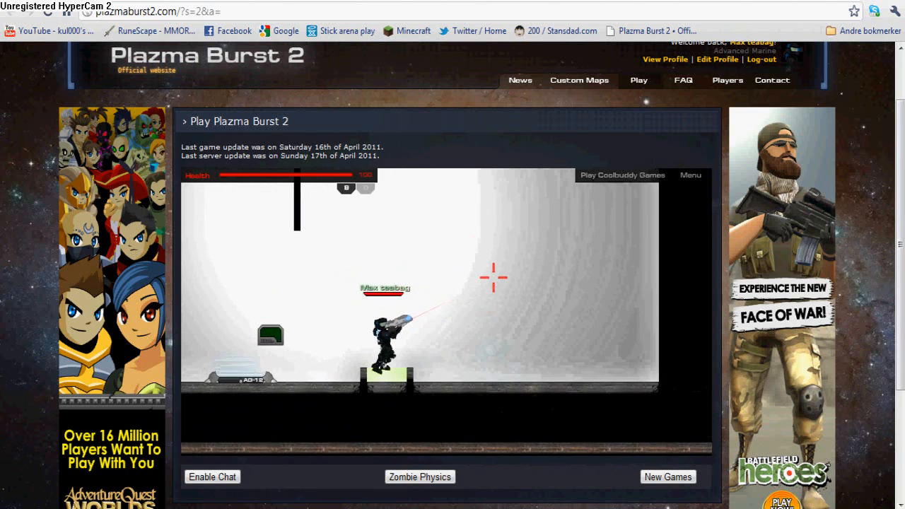
key(a)
key(d)
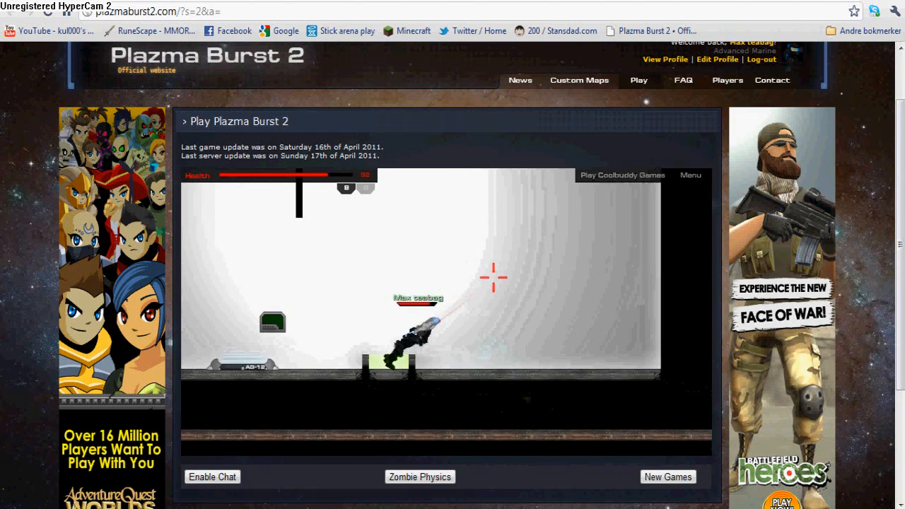
key(w)
key(d)
key(w)
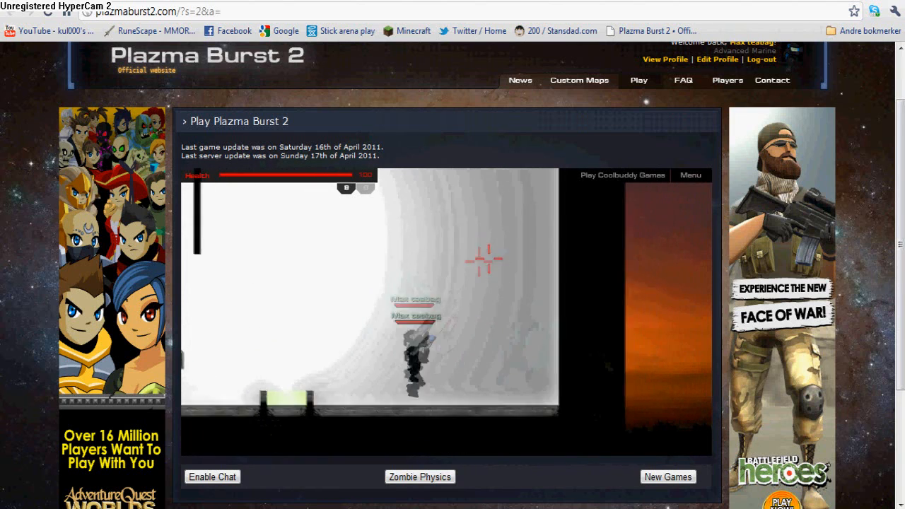
key(w)
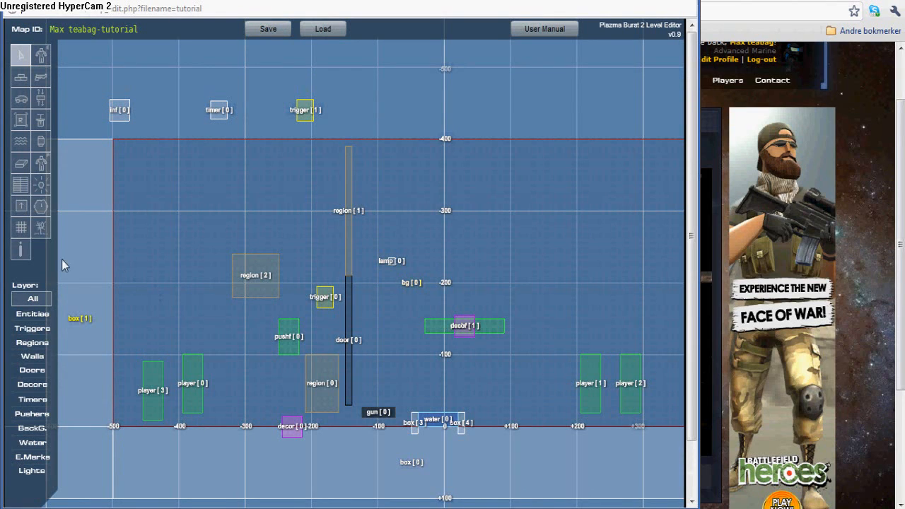
Step: Inspect the pusher and decor above the water in the editor, and test that area in the running game
click(21, 191)
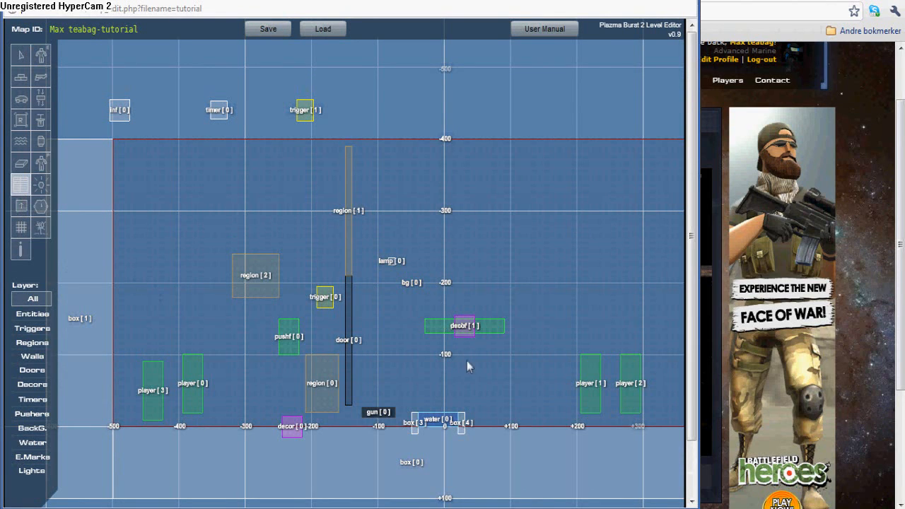
click(466, 330)
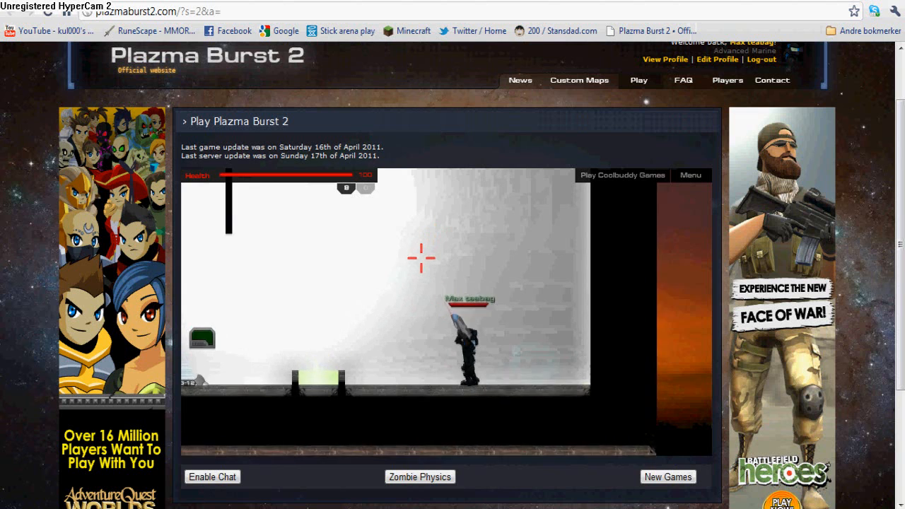
key(a)
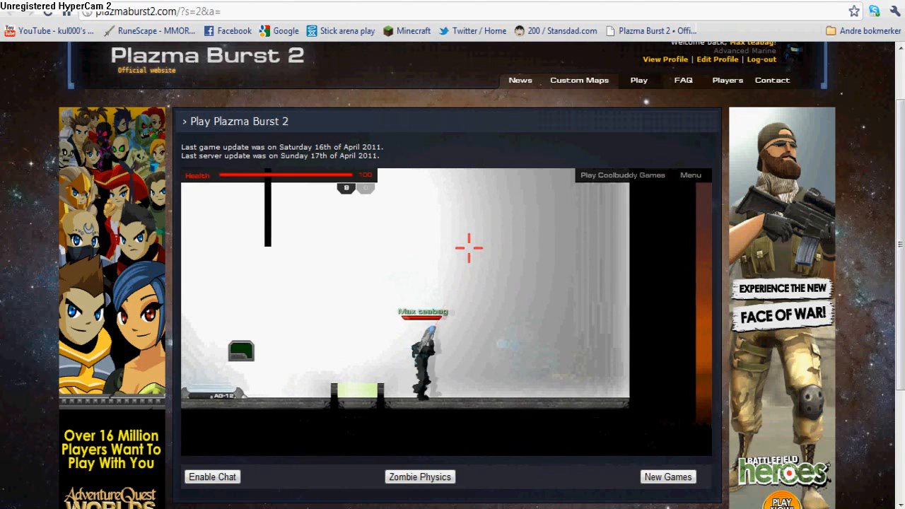
key(d)
key(0)
key(w)
key(a)
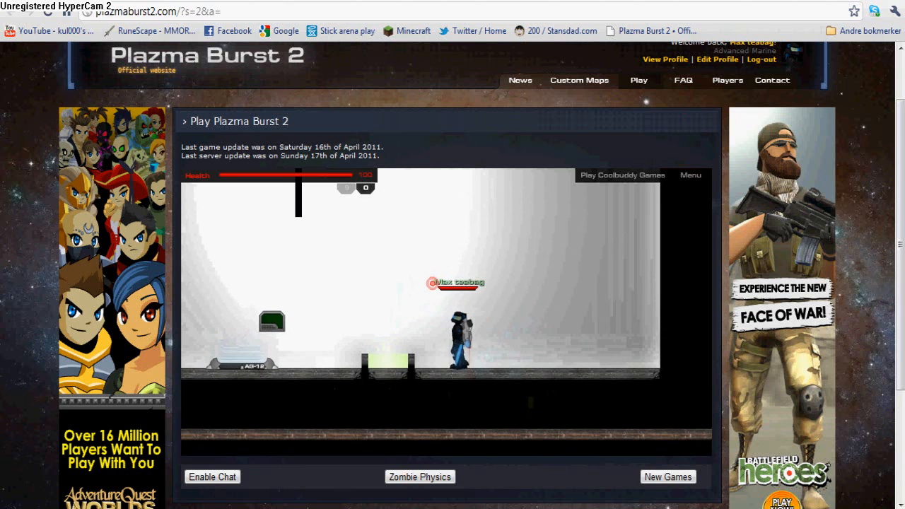
Step: Equip the gun and playtest the room on both sides of the door, including the planned explosion area
key(9)
key(a)
key(w)
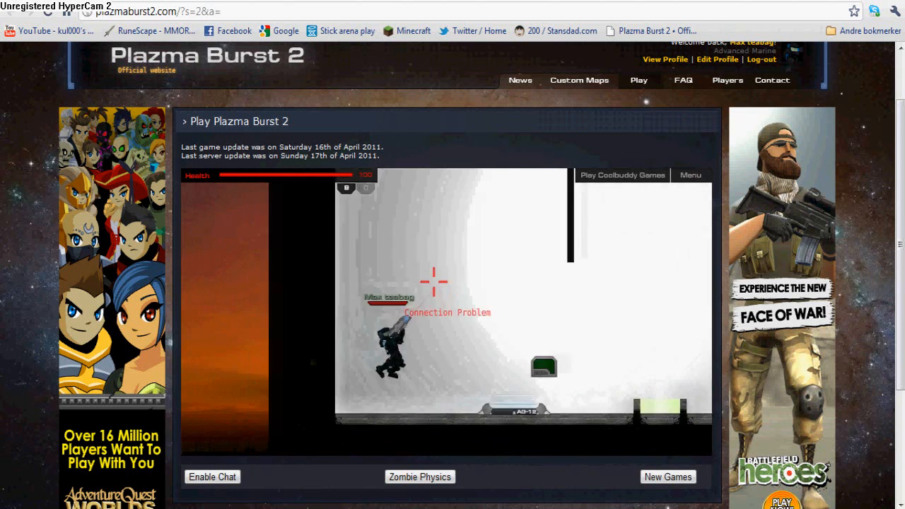
key(d)
key(w)
key(d)
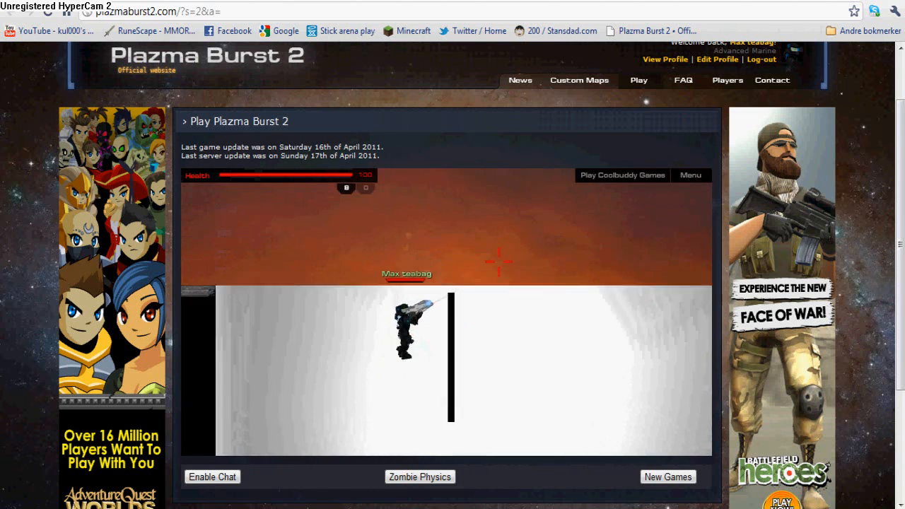
key(w)
key(a)
key(w)
key(d)
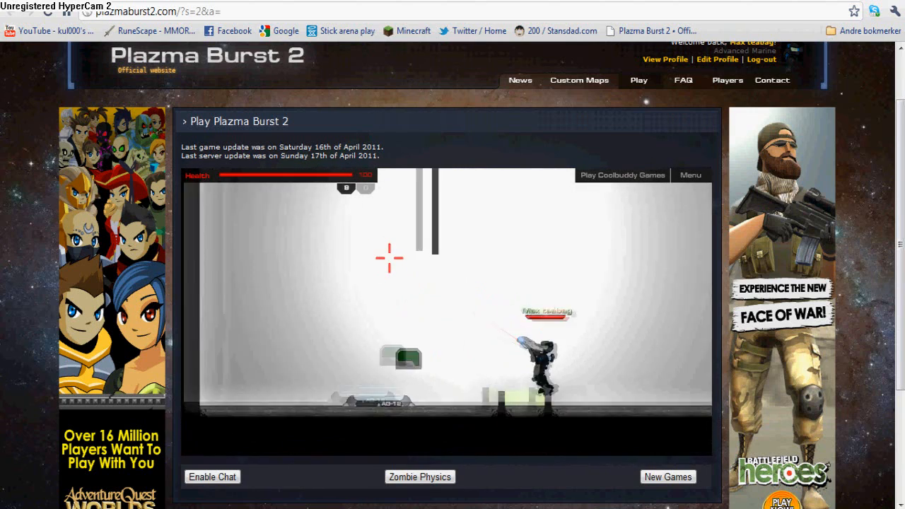
key(a)
key(a)
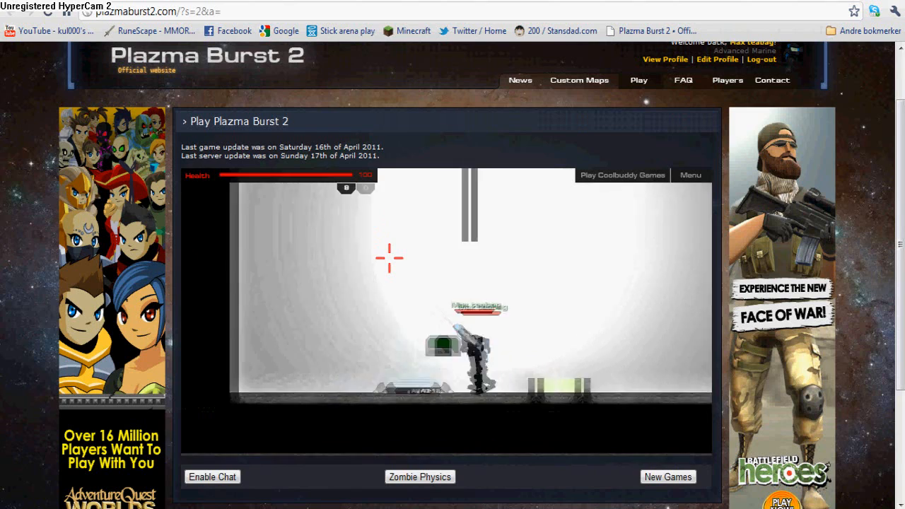